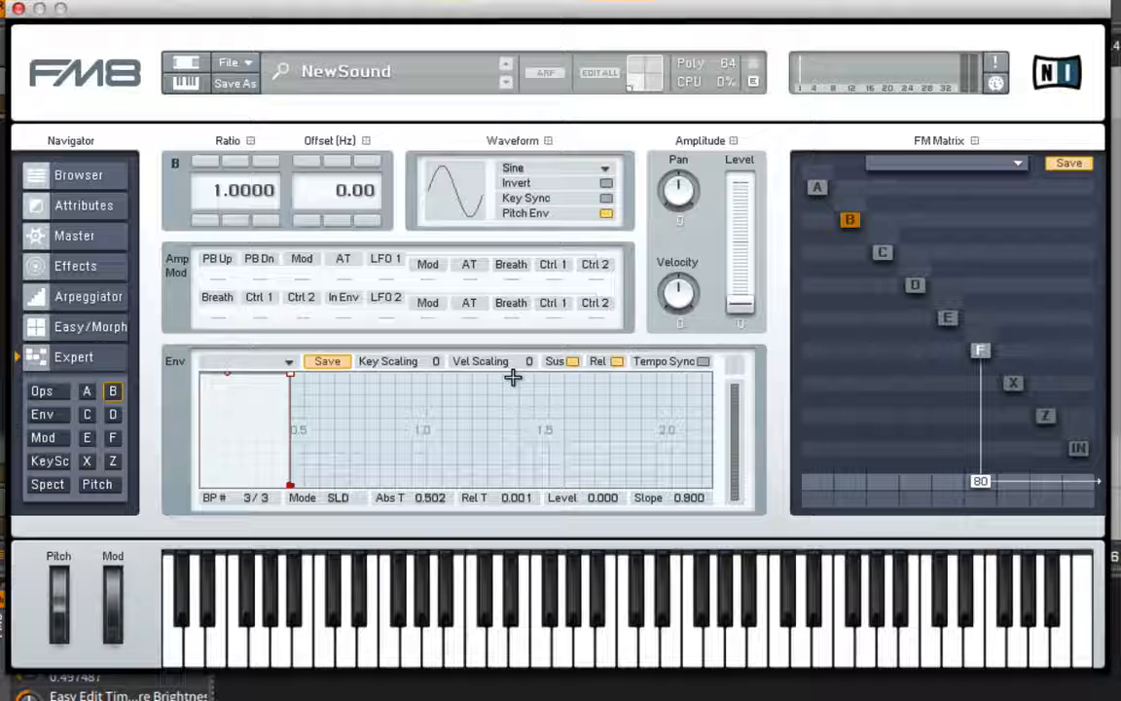
# In the FM matrix, raise operator F's output level to 100 and feed it back into itself at 36.
pyautogui.moveTo(438, 180)
pyautogui.mouseDown()
pyautogui.moveTo(474, 133)
pyautogui.moveTo(423, 187)
pyautogui.mouseUp()
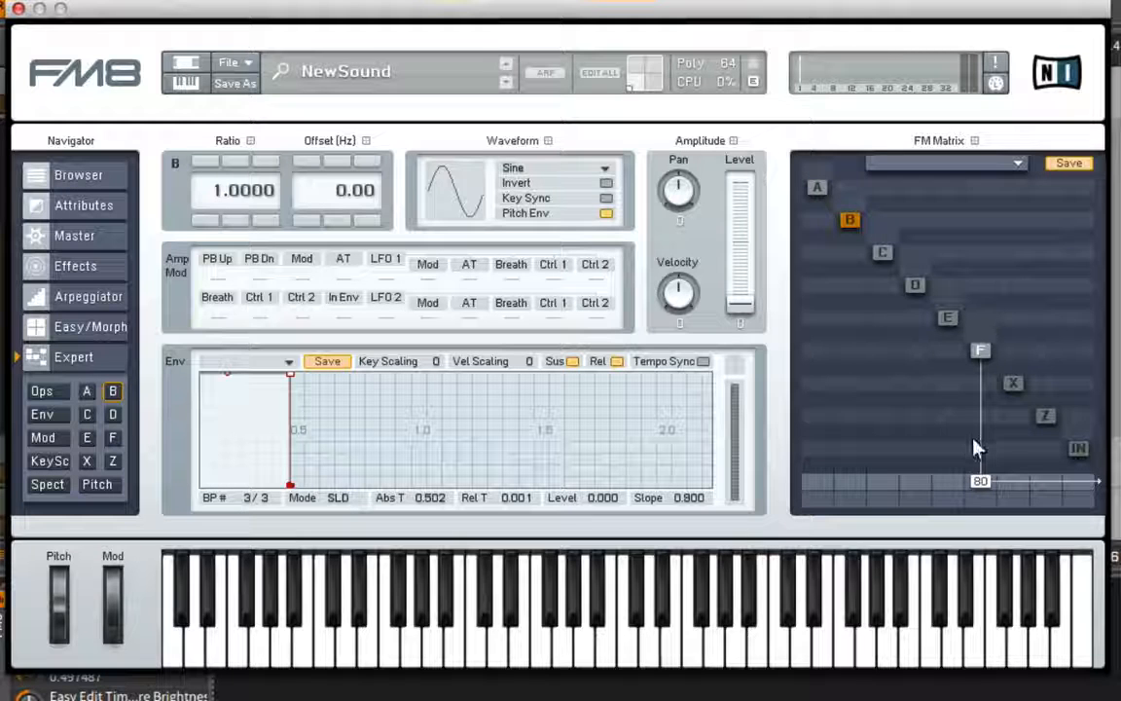
pyautogui.moveTo(977, 448); pyautogui.dragTo(987, 416)
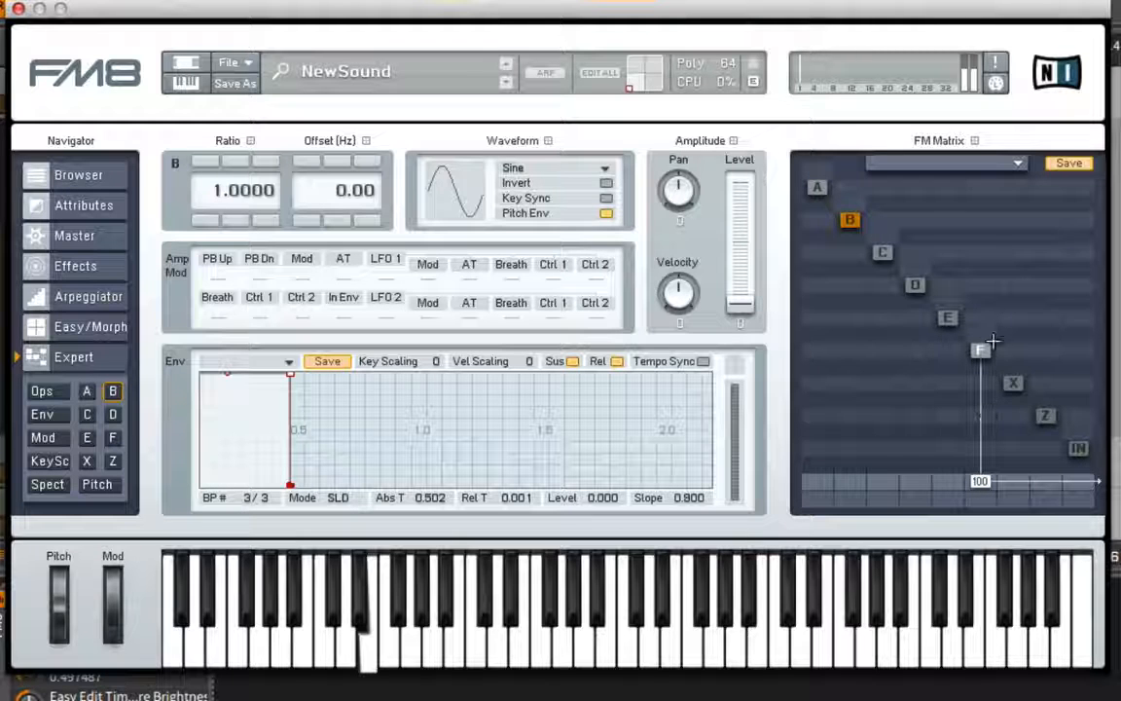
pyautogui.moveTo(992, 336); pyautogui.dragTo(993, 302)
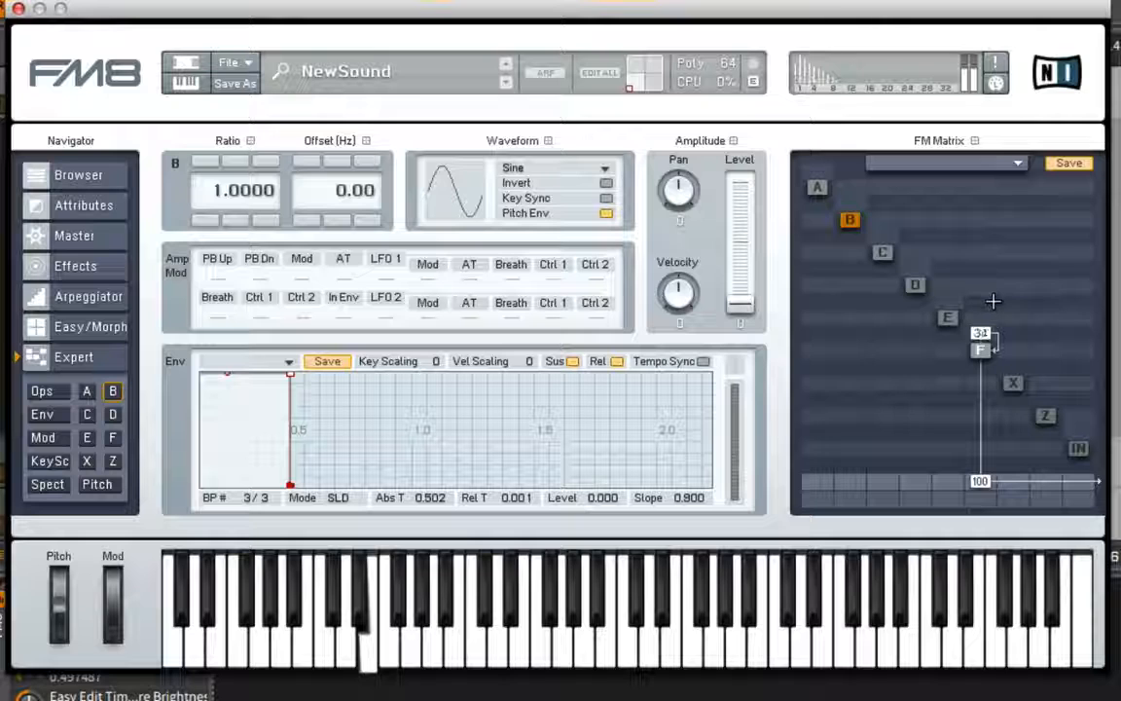
# Select operator E and route it to the output at a level of about 79.
pyautogui.click(947, 321)
pyautogui.click(947, 323)
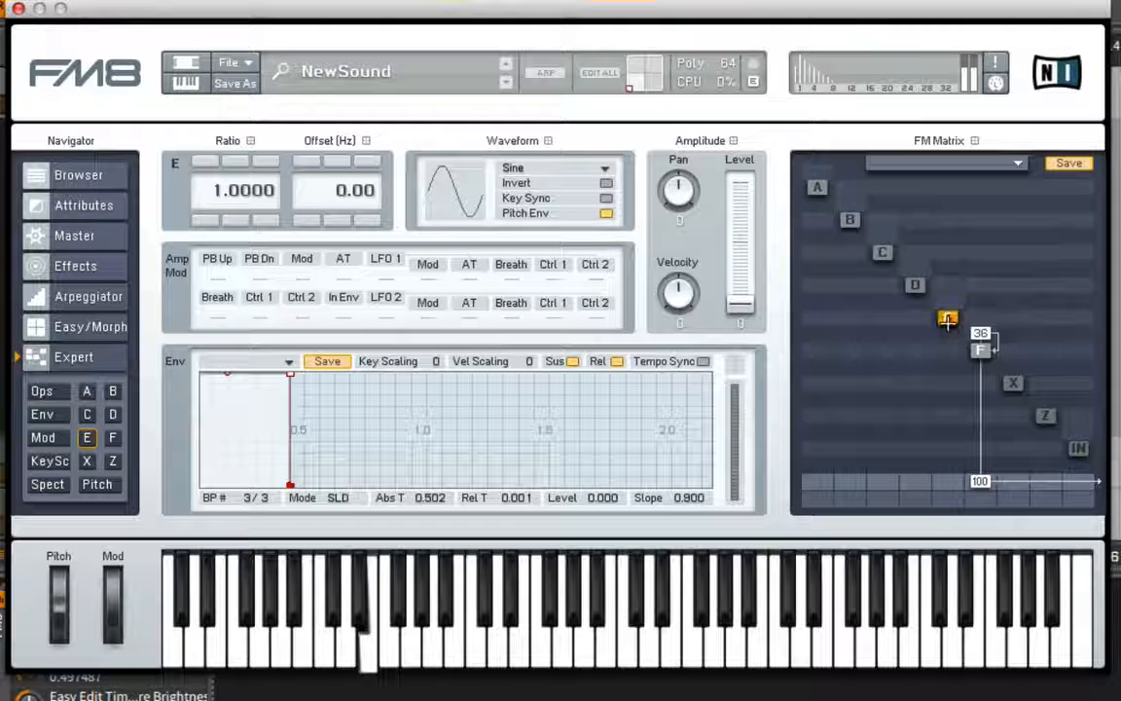
pyautogui.moveTo(948, 483); pyautogui.dragTo(958, 399)
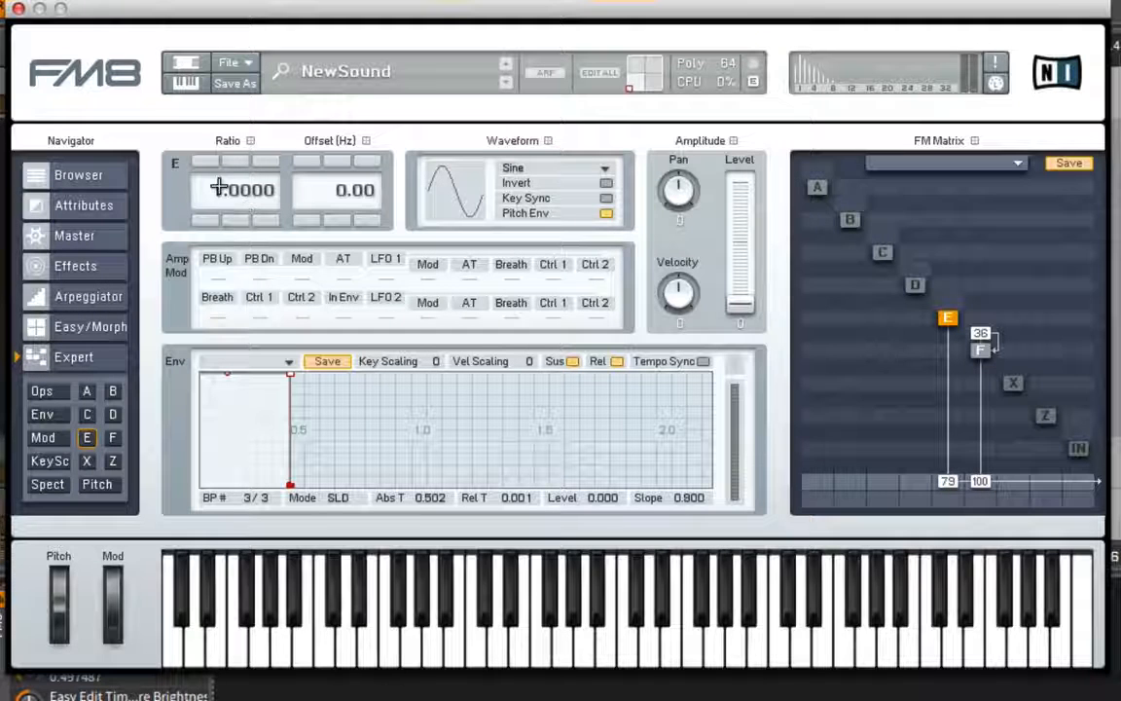
# Set operator E's ratio to 0.5 and change its waveform to 3rd Formant.
pyautogui.doubleClick(224, 188)
pyautogui.write('.5')
pyautogui.press('Return')
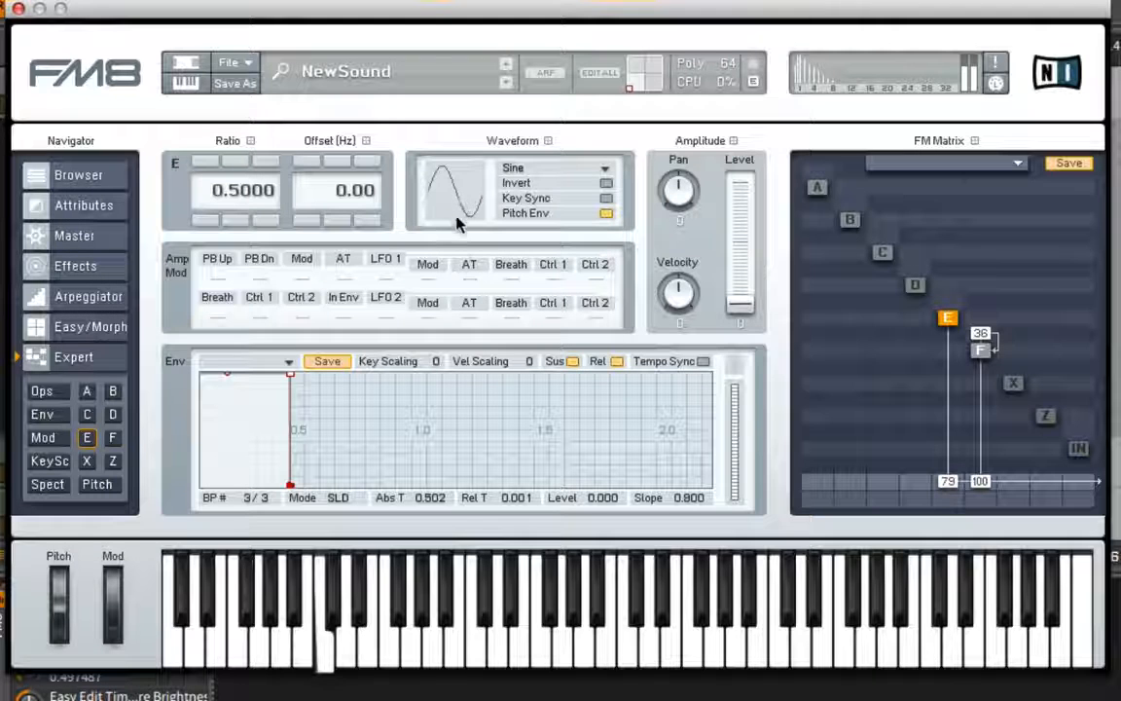
pyautogui.moveTo(457, 224); pyautogui.dragTo(477, 32)
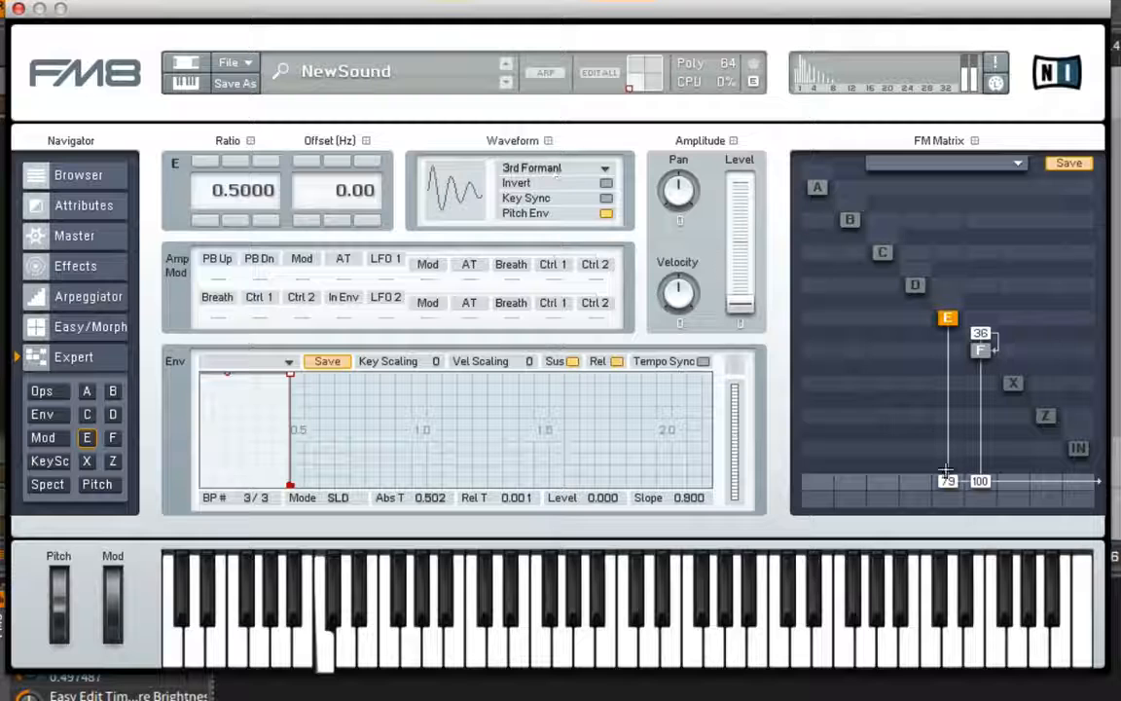
# Raise operator E's output level to 90 and route E into operator F at 39.
pyautogui.moveTo(946, 473); pyautogui.dragTo(945, 354)
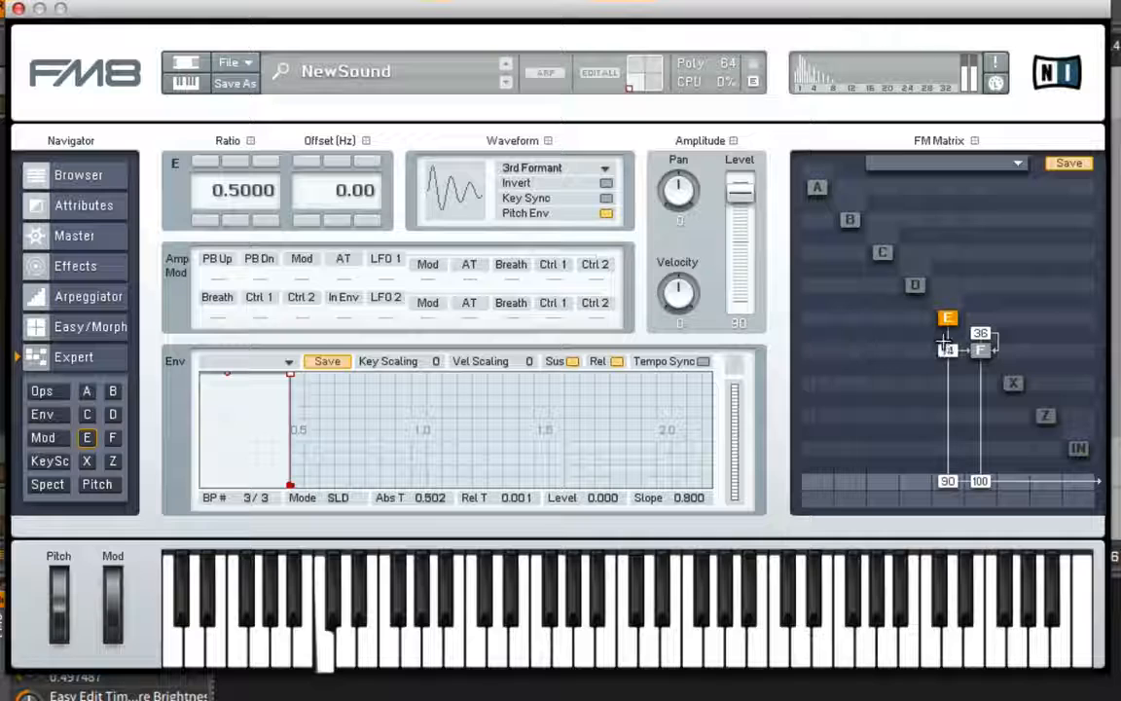
pyautogui.moveTo(945, 346); pyautogui.dragTo(948, 315)
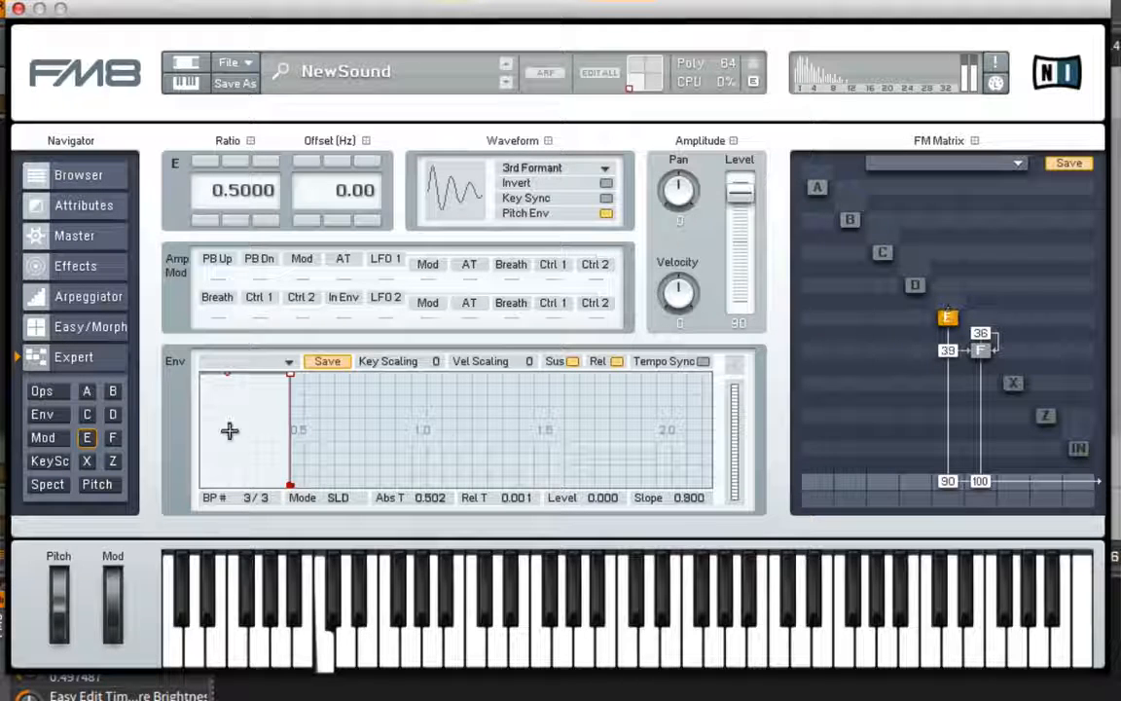
# Give operator E's envelope a rising attack of about 1.59 s to full level, and raise its modulation of F to 71.
pyautogui.moveTo(349, 409); pyautogui.dragTo(702, 509)
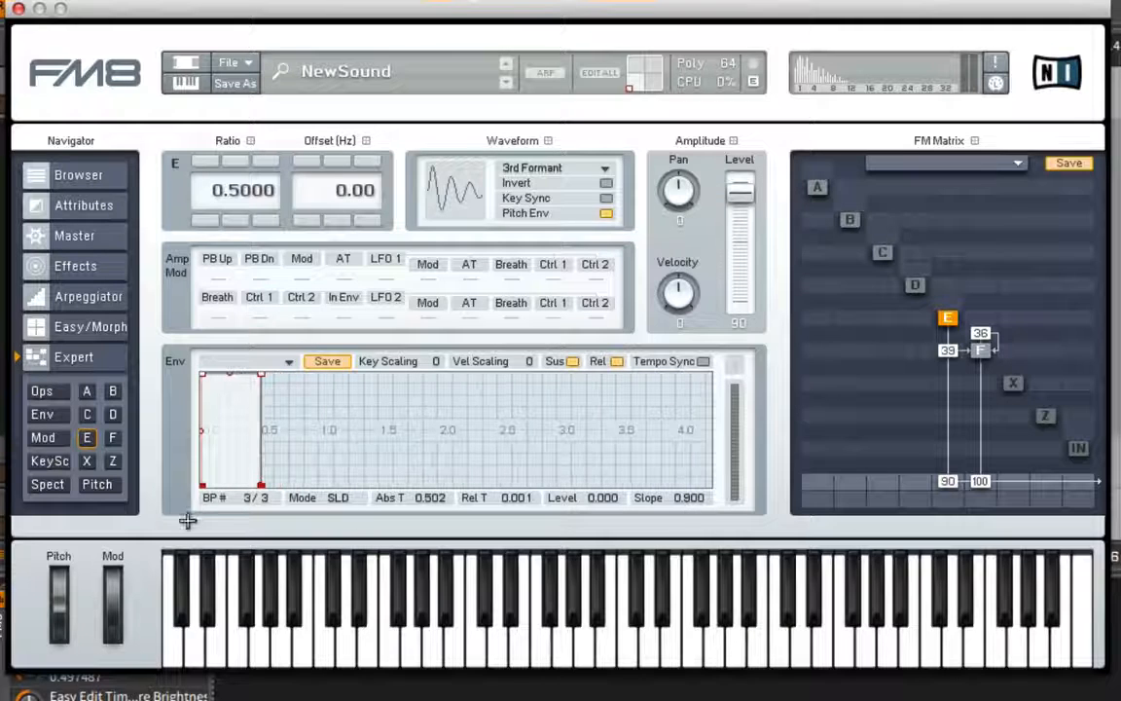
pyautogui.moveTo(203, 486); pyautogui.dragTo(390, 350)
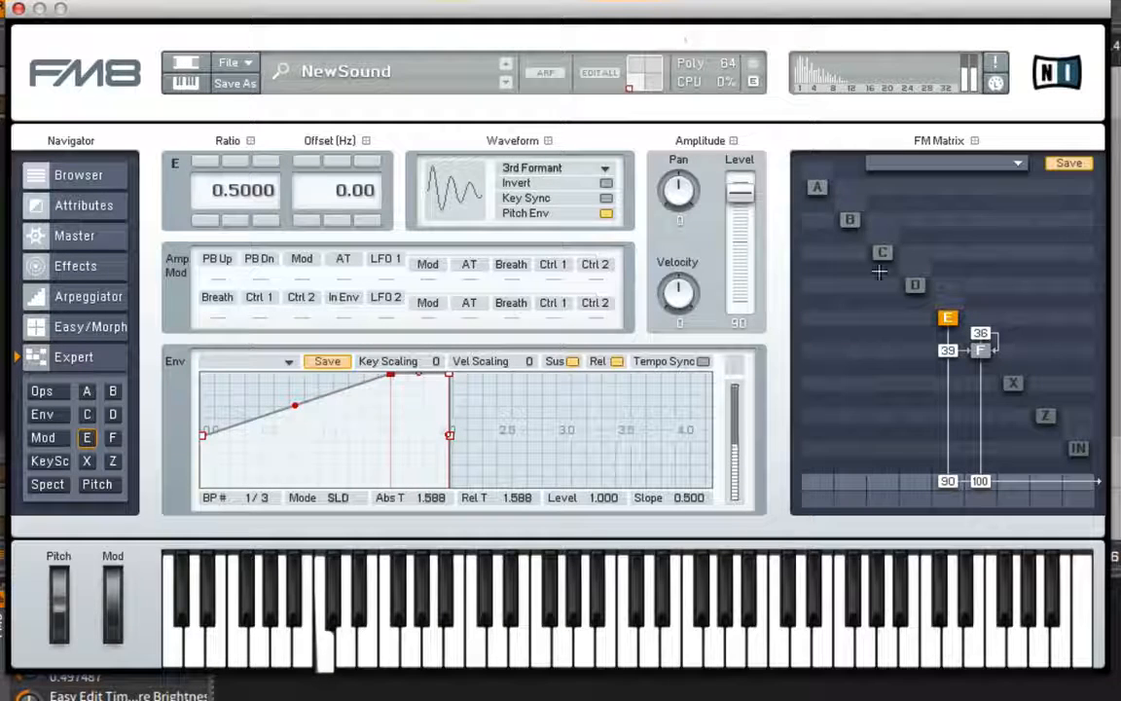
pyautogui.moveTo(949, 352); pyautogui.dragTo(953, 319)
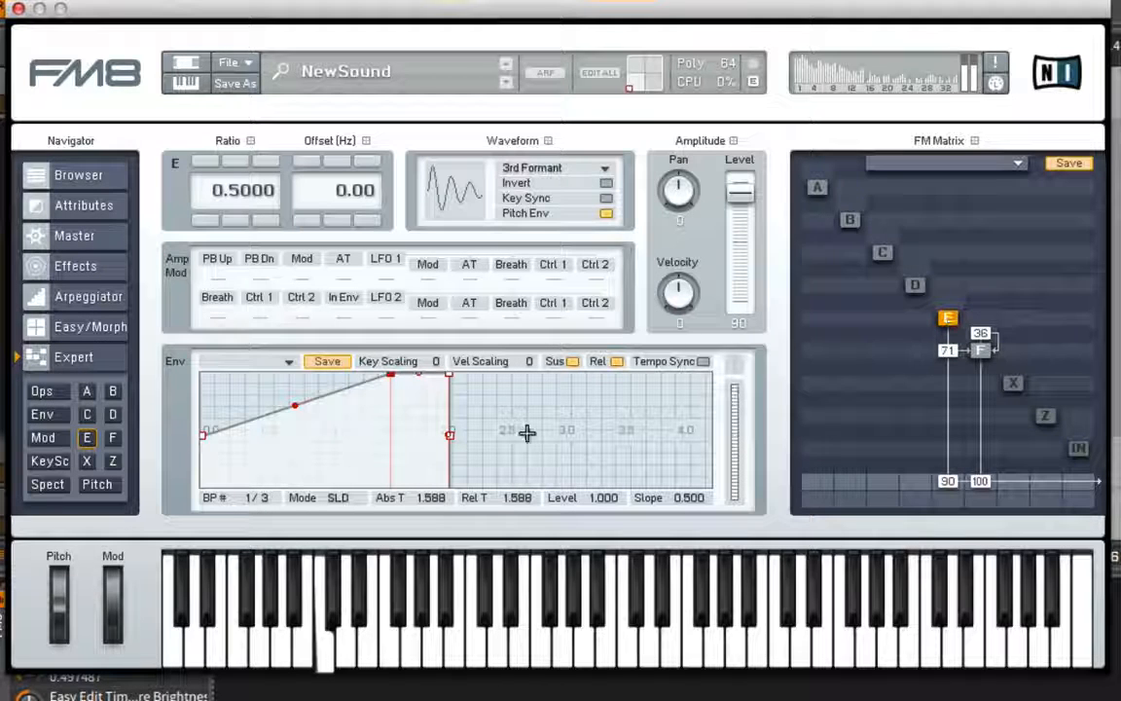
# Shape operator E's envelope with a decay to about 0.58, a release to 0.41 and an attack slope of 0.61, and modulate F at 99.
pyautogui.moveTo(449, 434); pyautogui.dragTo(575, 446)
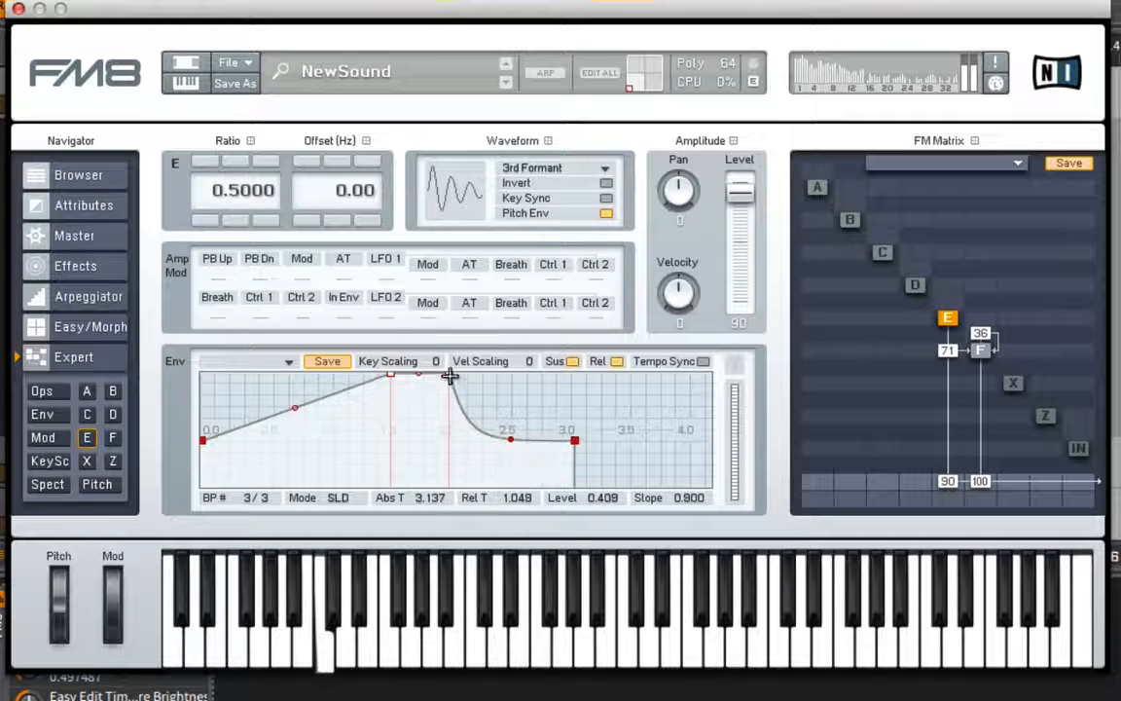
pyautogui.moveTo(448, 373); pyautogui.dragTo(546, 420)
pyautogui.moveTo(460, 420); pyautogui.dragTo(460, 363)
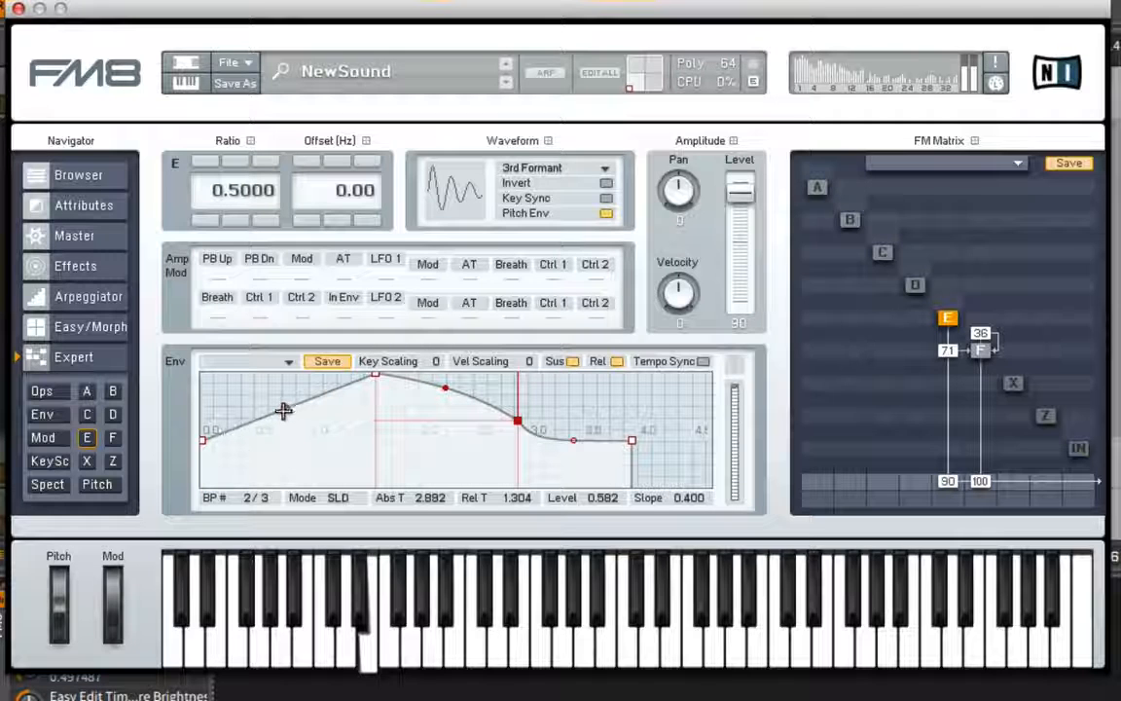
pyautogui.moveTo(285, 408); pyautogui.dragTo(285, 394)
pyautogui.moveTo(946, 358); pyautogui.dragTo(952, 319)
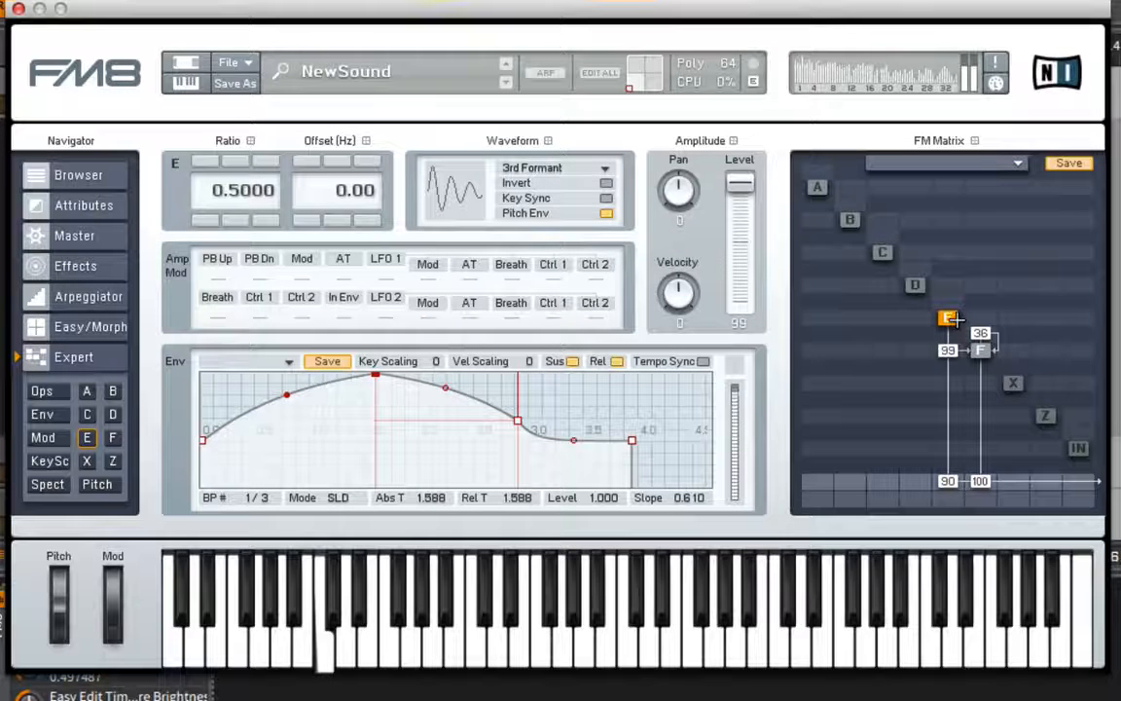
# Shorten operator E's envelope so it peaks at about 0.55 s and ends at about 1.56 s with level 0.27.
pyautogui.moveTo(525, 420); pyautogui.dragTo(381, 443)
pyautogui.moveTo(333, 370); pyautogui.dragTo(237, 374)
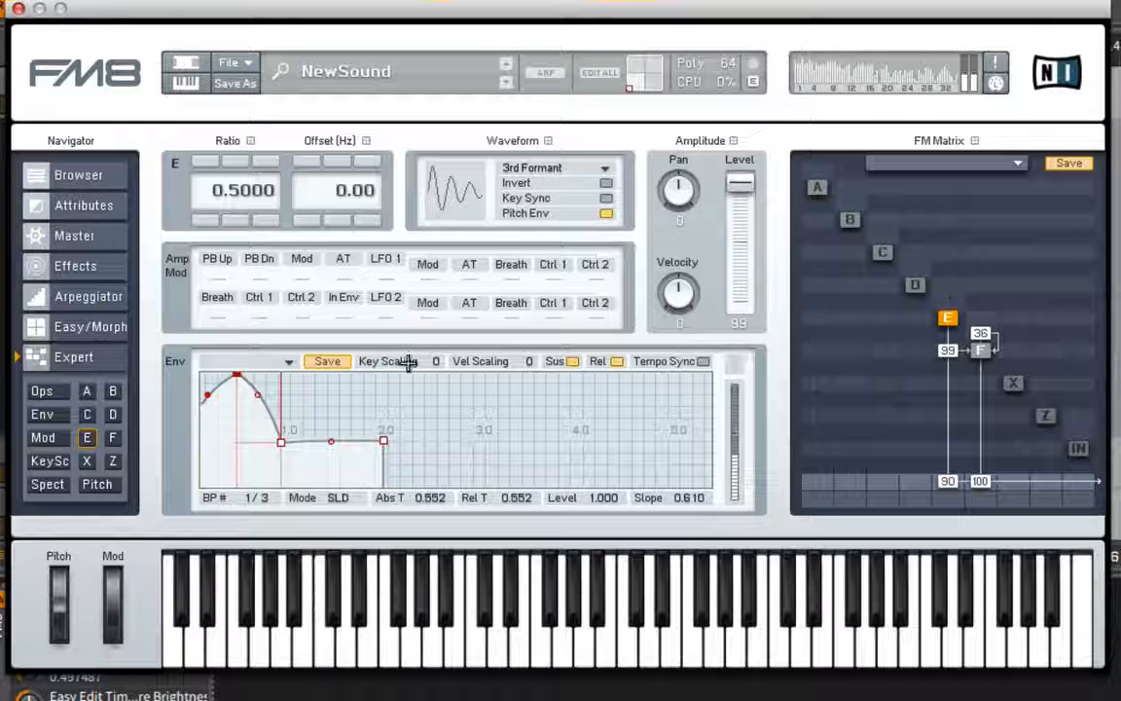
pyautogui.moveTo(250, 391); pyautogui.dragTo(639, 313)
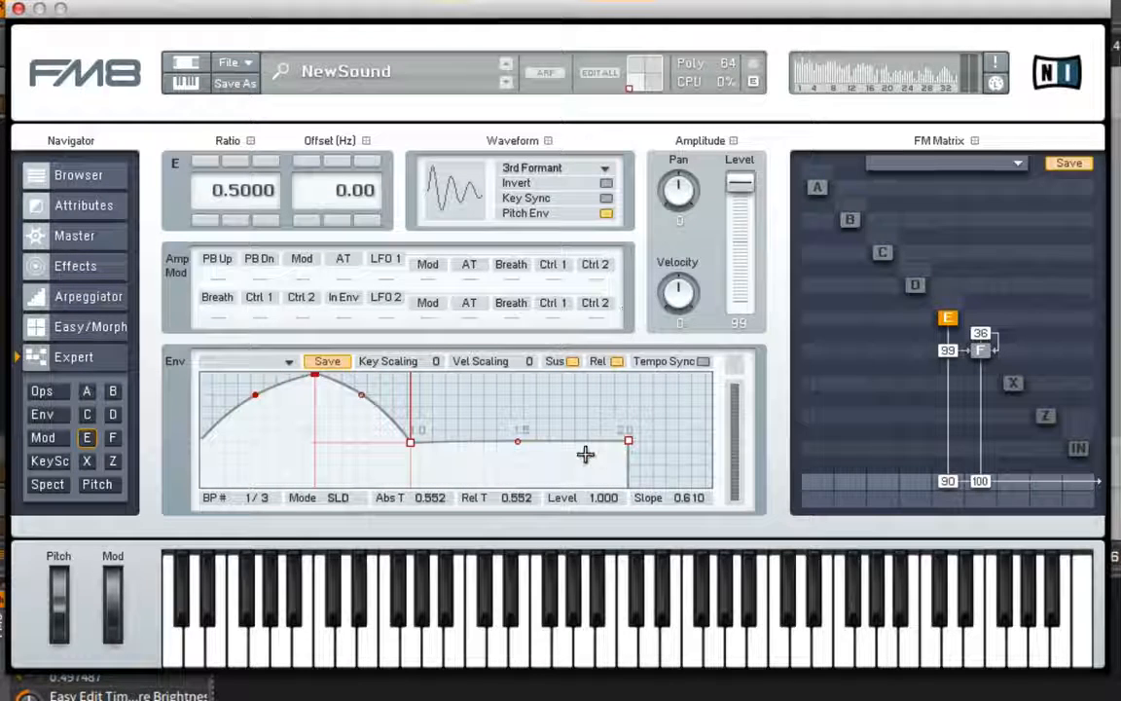
pyautogui.moveTo(625, 433); pyautogui.dragTo(524, 458)
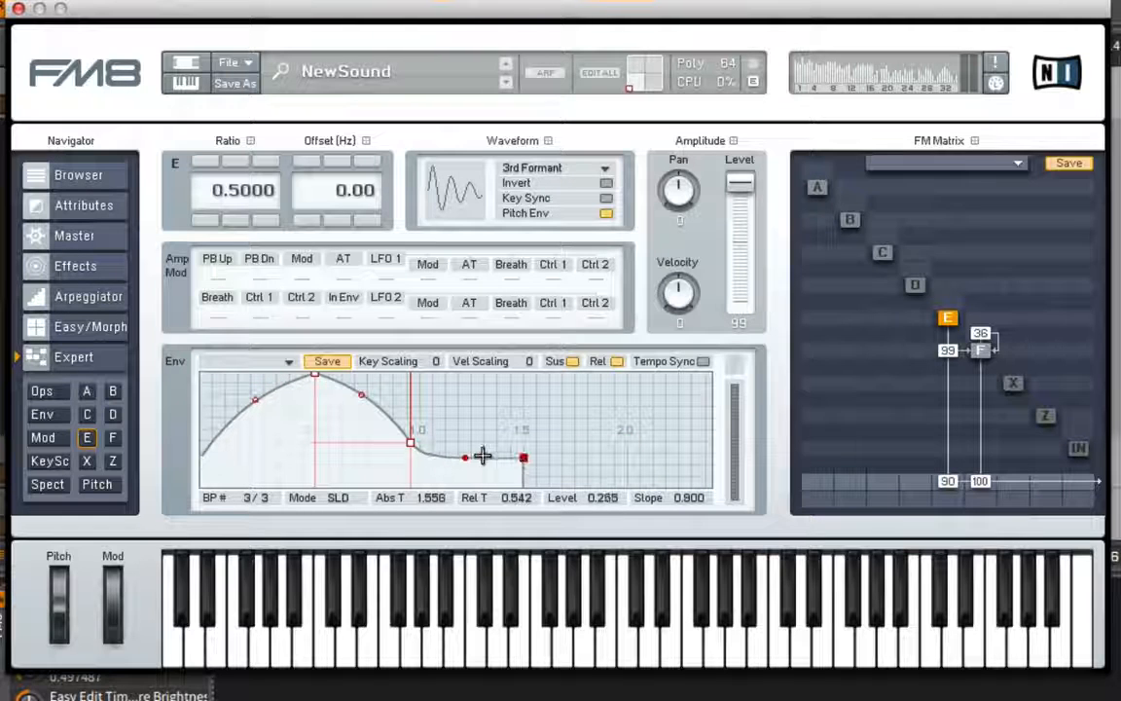
# Add a breakpoint to operator E's envelope, dipping to about 0.34 at 1.09 s before rising to about 0.82 at 1.27 s.
pyautogui.doubleClick(374, 408)
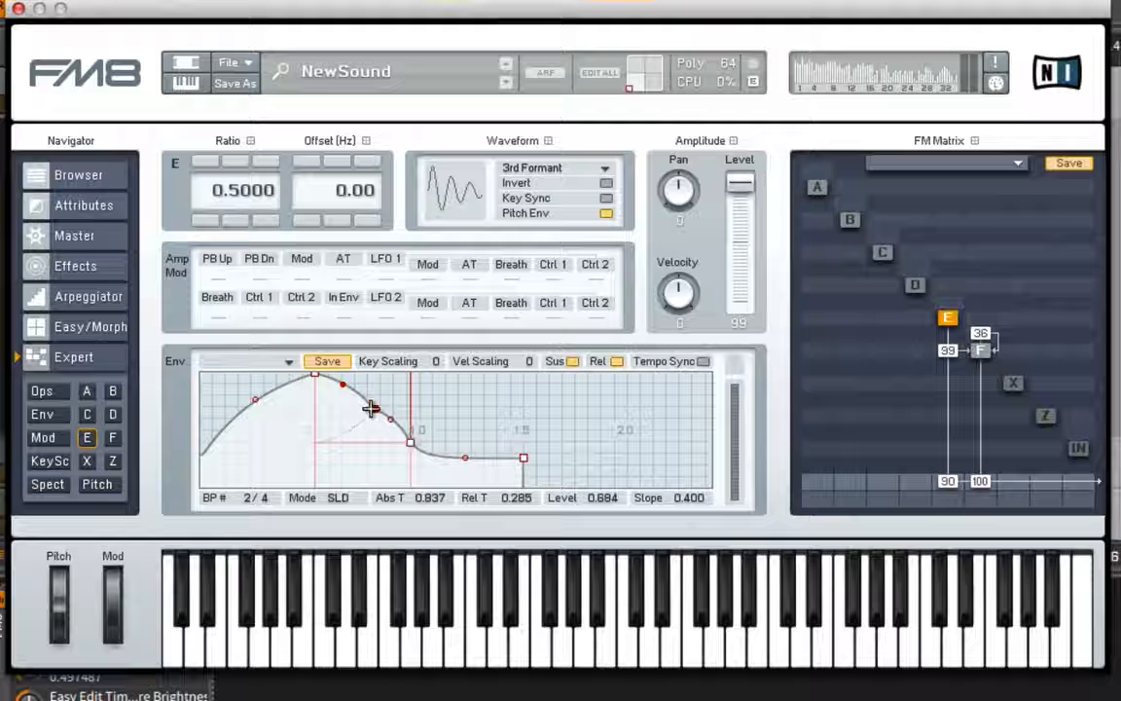
pyautogui.moveTo(375, 409); pyautogui.dragTo(482, 383)
pyautogui.moveTo(401, 449); pyautogui.dragTo(418, 448)
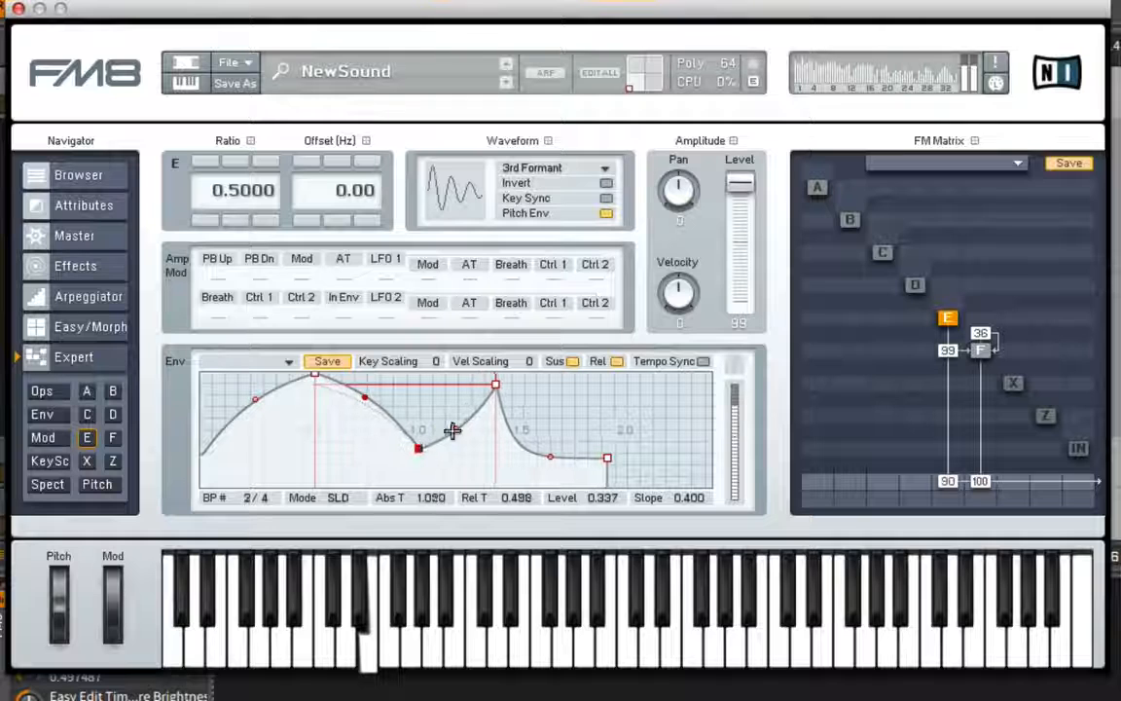
pyautogui.moveTo(483, 384); pyautogui.dragTo(463, 393)
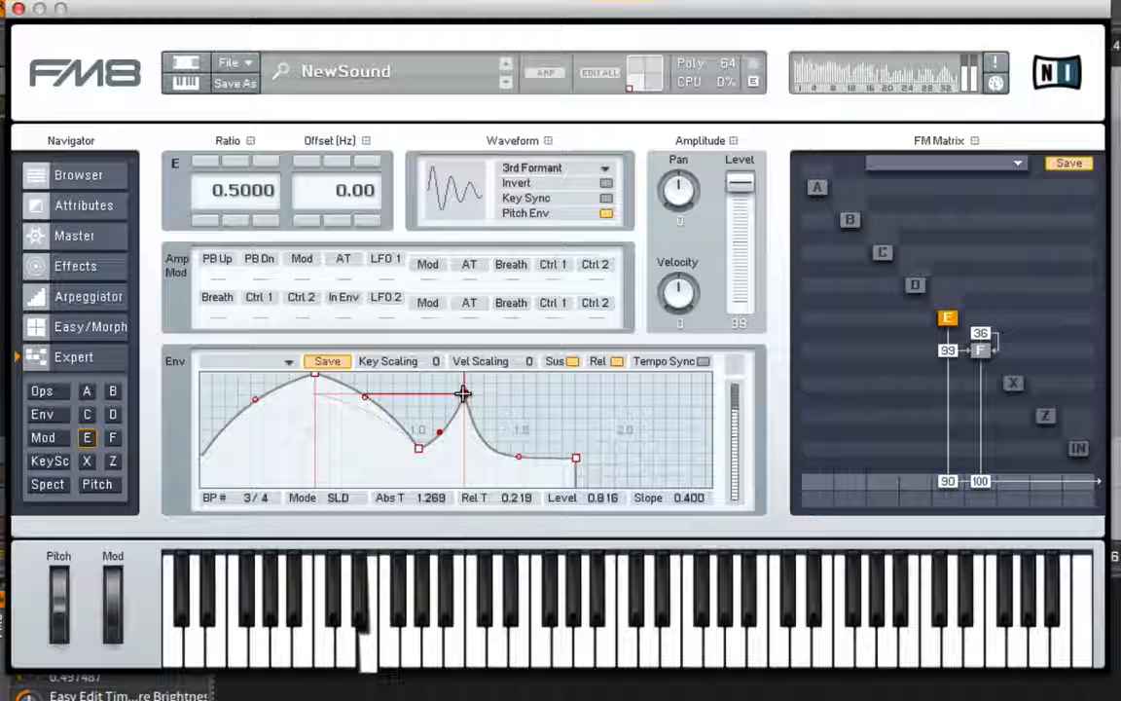
# Select operator D and set its ratio to 4 and its frequency offset to 0.18 Hz.
pyautogui.click(911, 283)
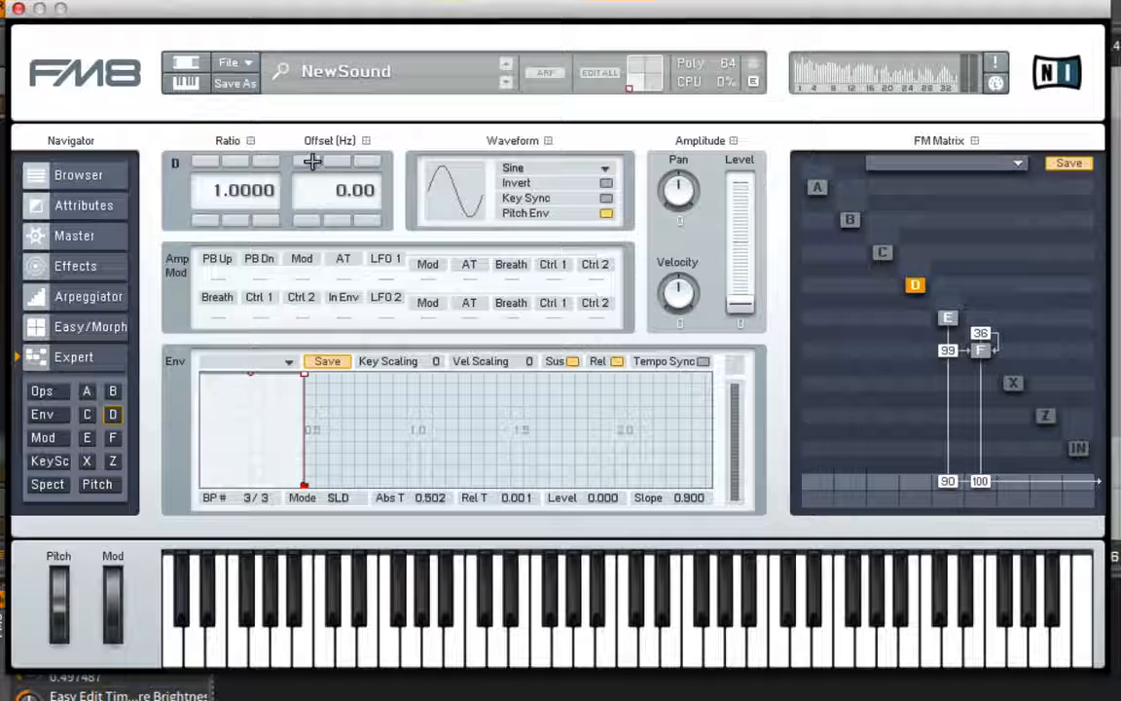
pyautogui.click(195, 162)
pyautogui.click(195, 161)
pyautogui.click(195, 161)
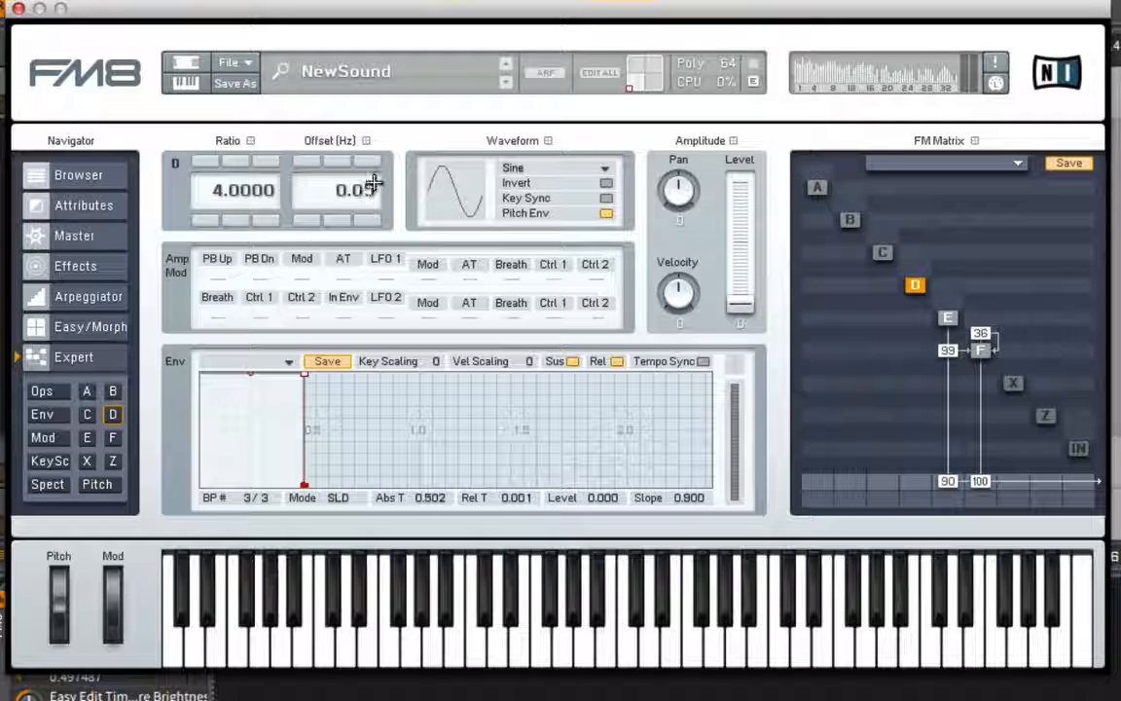
pyautogui.moveTo(373, 182); pyautogui.dragTo(376, 167)
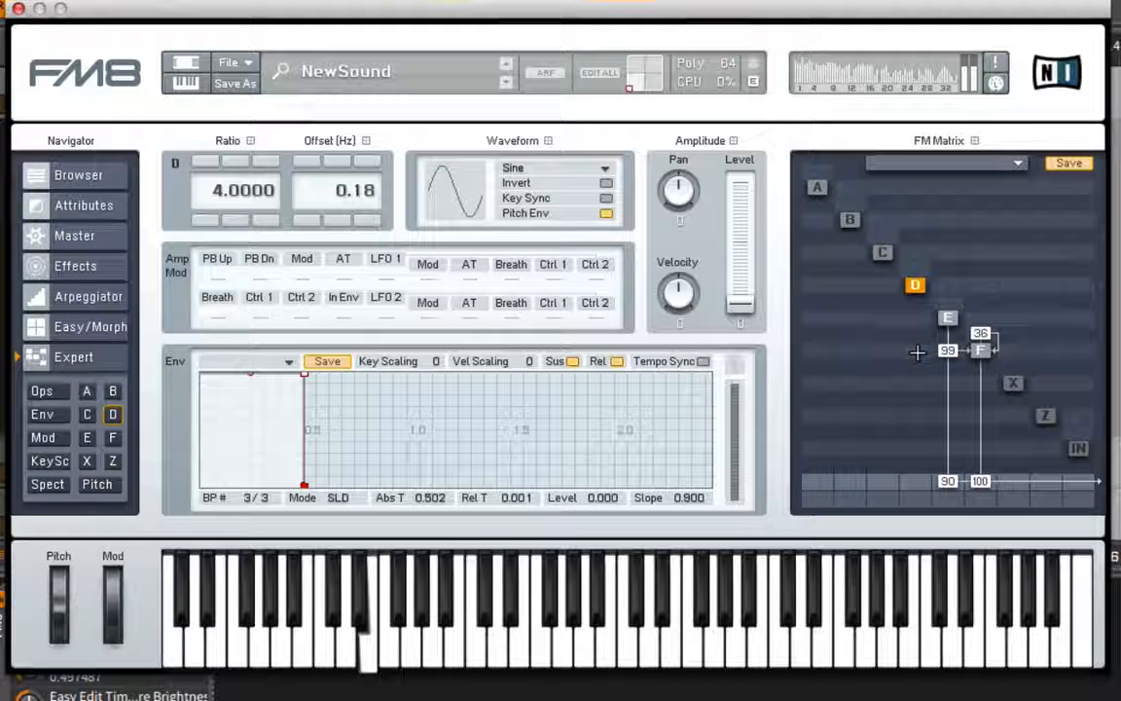
# Modulate operator F with D at 80 and shape D's envelope as a 1.46 s decay to zero with slope 0.6.
pyautogui.moveTo(917, 352); pyautogui.dragTo(939, 267)
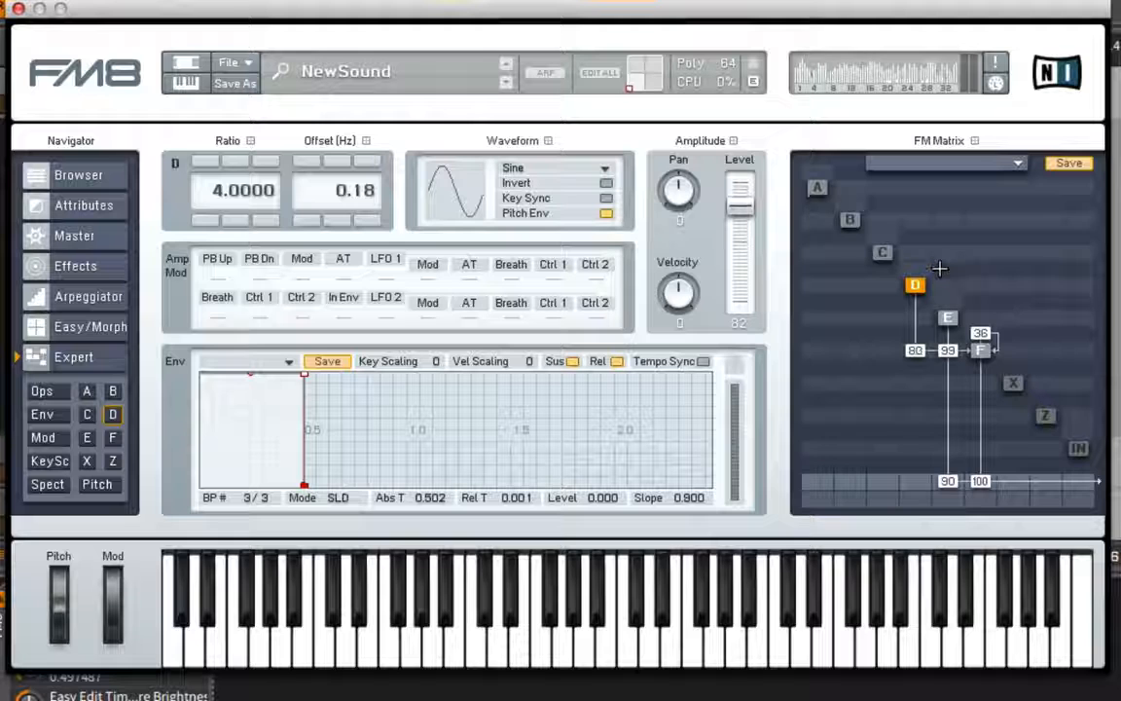
pyautogui.moveTo(302, 443)
pyautogui.mouseDown()
pyautogui.moveTo(269, 556)
pyautogui.moveTo(363, 586)
pyautogui.moveTo(499, 586)
pyautogui.mouseUp()
pyautogui.moveTo(363, 491); pyautogui.dragTo(379, 444)
pyautogui.moveTo(378, 443); pyautogui.dragTo(378, 448)
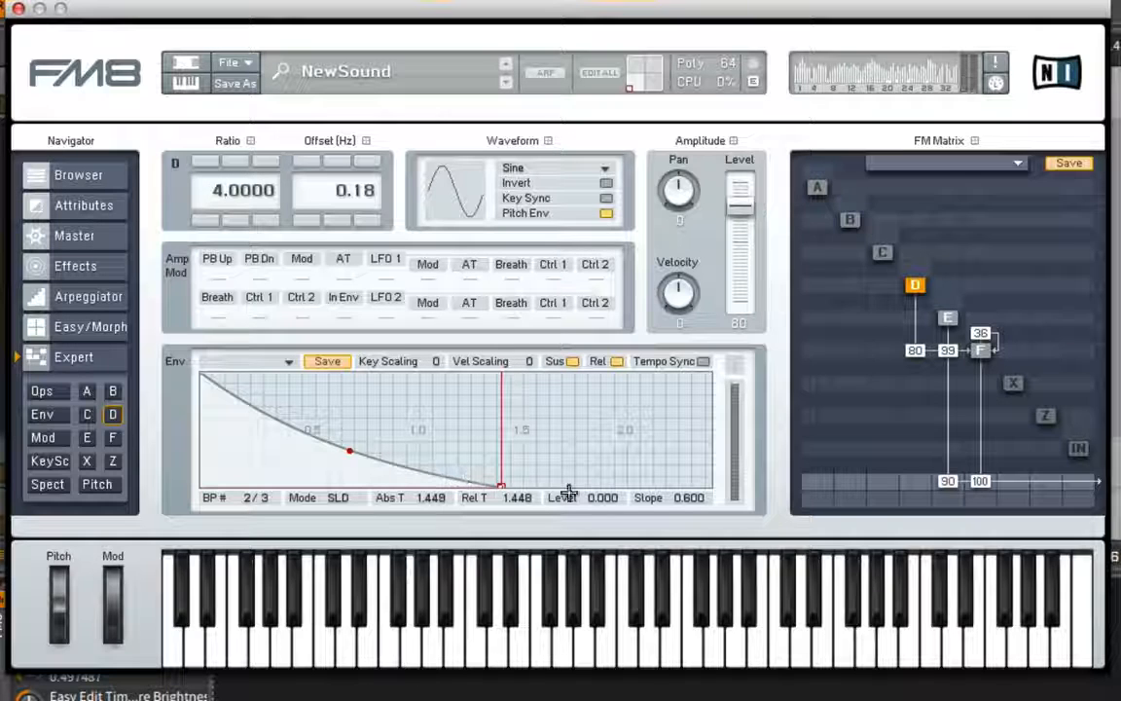
pyautogui.moveTo(527, 502); pyautogui.dragTo(533, 495)
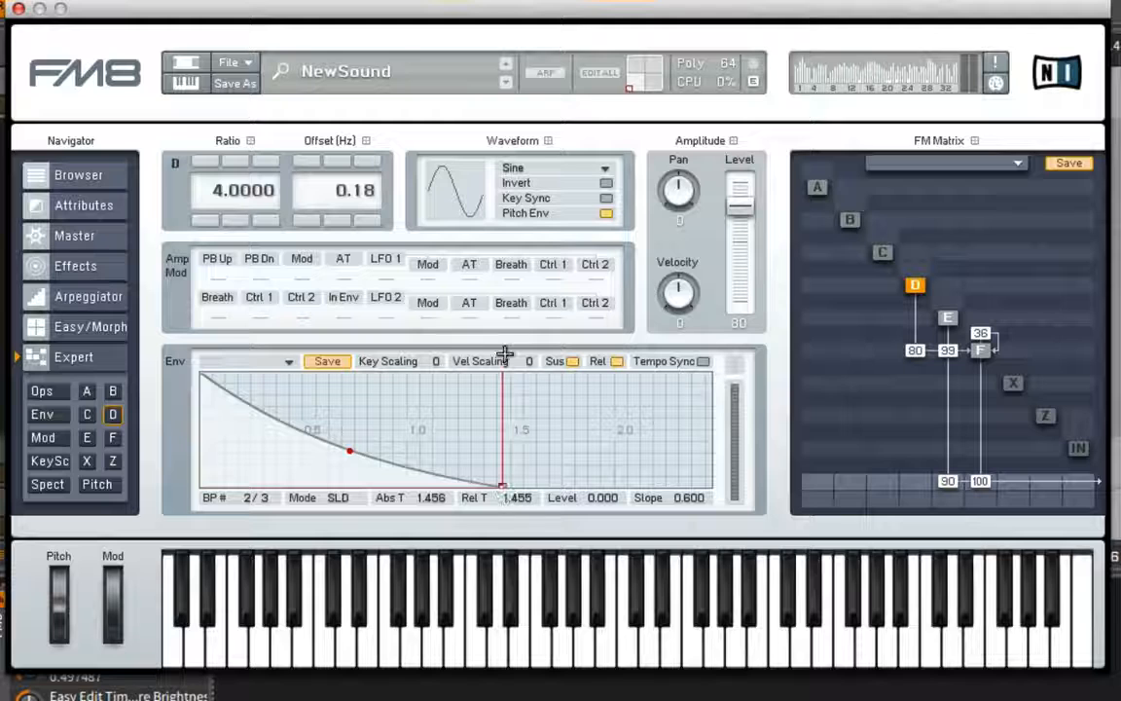
# Add a breakpoint to operator D's envelope at about 1.2 s and level 0.08, raise the sustain point after it, and set the decay slope to 0.4.
pyautogui.moveTo(476, 400); pyautogui.dragTo(486, 349)
pyautogui.rightClick(446, 474)
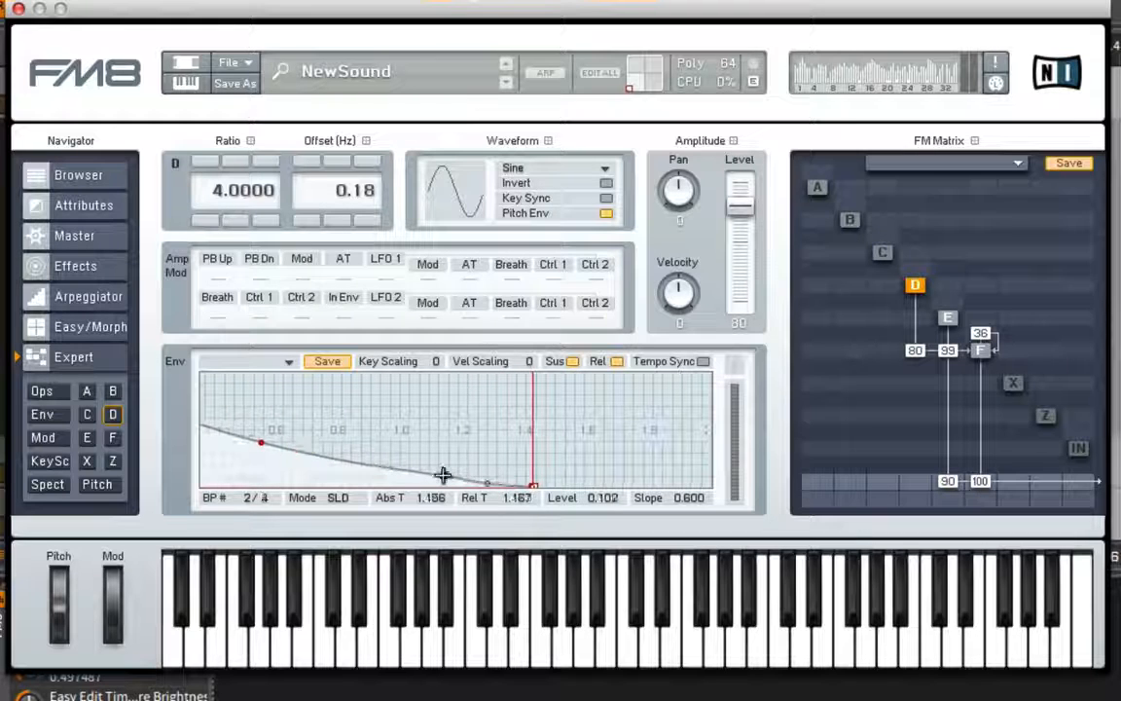
pyautogui.moveTo(460, 475)
pyautogui.mouseDown()
pyautogui.moveTo(445, 481)
pyautogui.moveTo(468, 457)
pyautogui.moveTo(450, 458)
pyautogui.mouseUp()
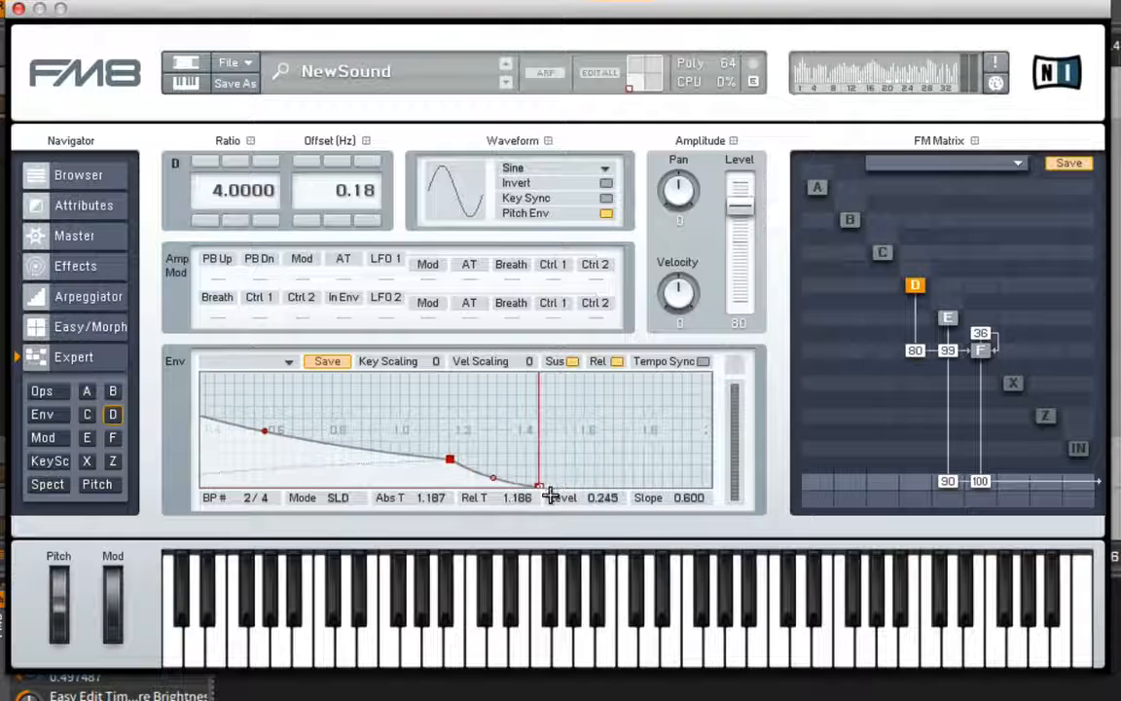
pyautogui.moveTo(538, 484); pyautogui.dragTo(574, 419)
pyautogui.moveTo(446, 458); pyautogui.dragTo(453, 475)
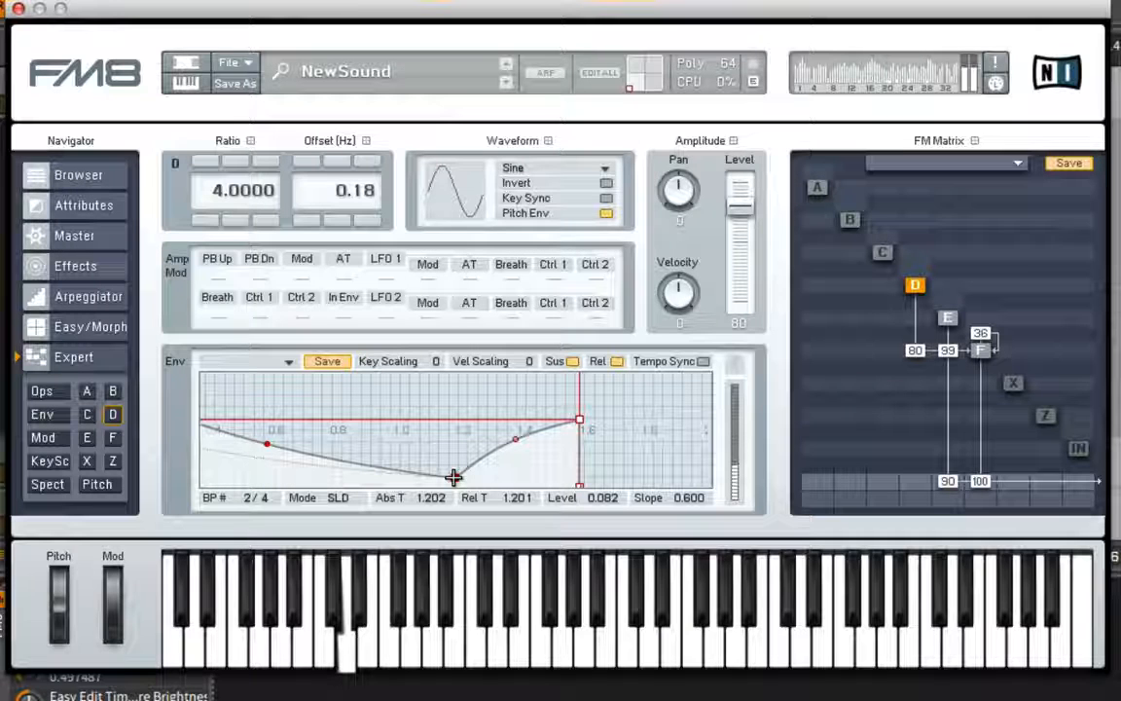
pyautogui.moveTo(473, 398); pyautogui.dragTo(516, 458)
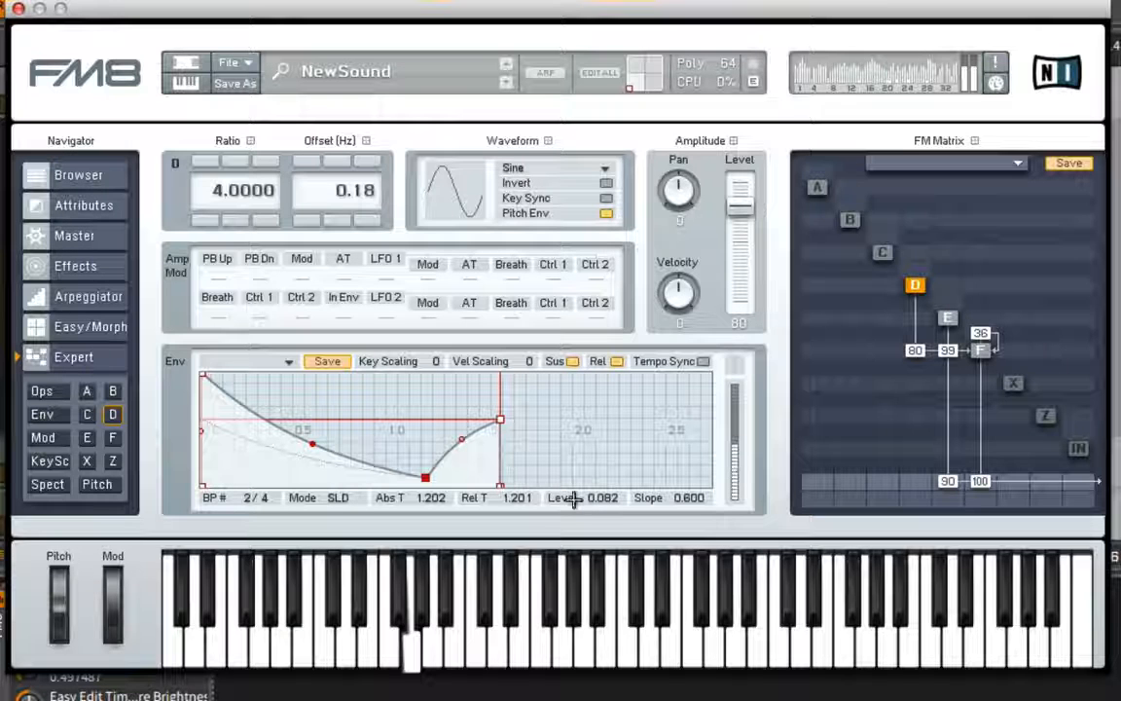
pyautogui.moveTo(338, 445); pyautogui.dragTo(317, 406)
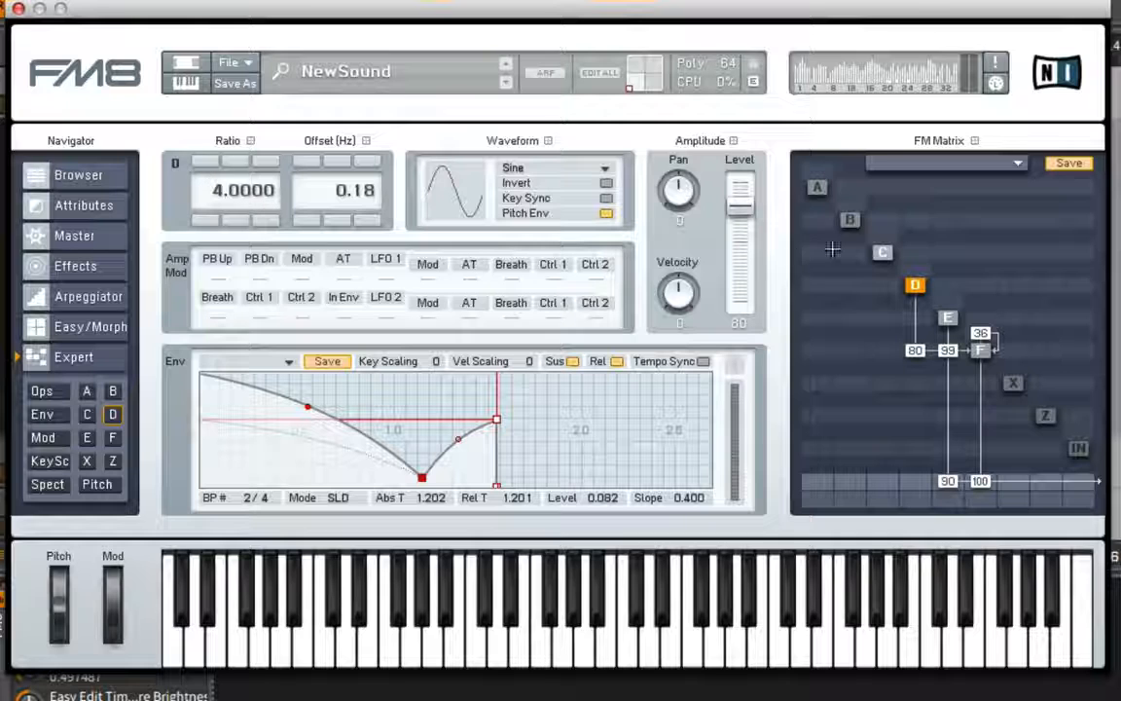
# Select operator C, set its ratio to 0.5 and route it to the output at level 47.
pyautogui.click(881, 253)
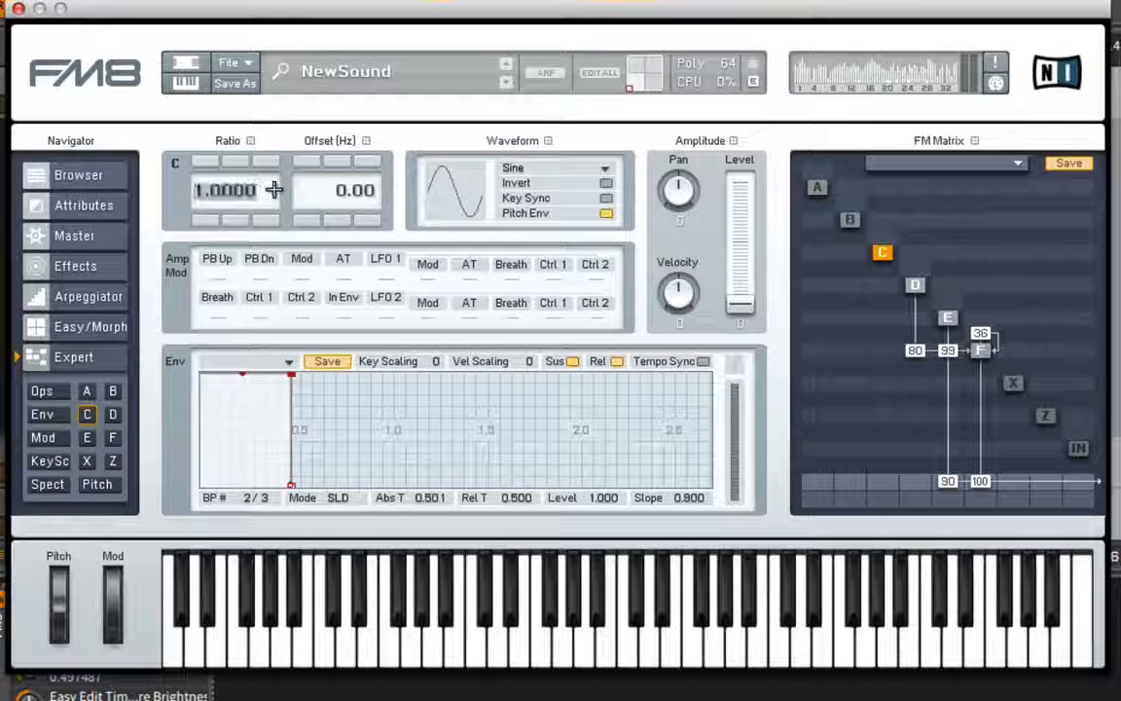
pyautogui.write('.5')
pyautogui.press('Return')
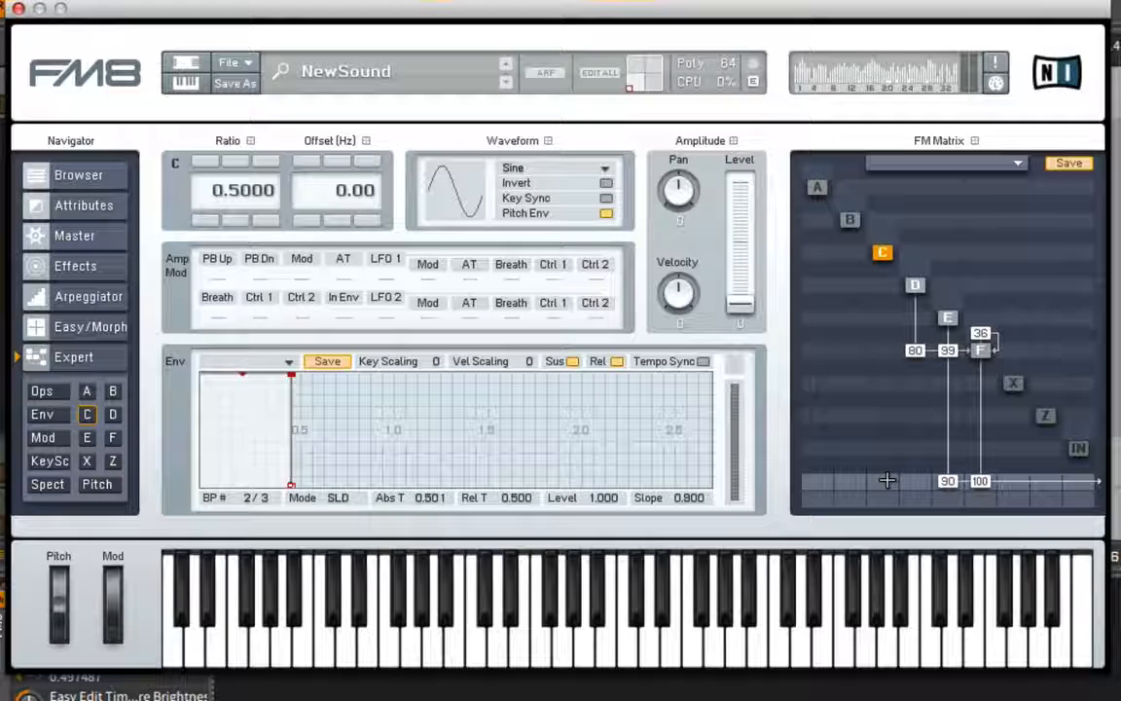
pyautogui.moveTo(887, 479); pyautogui.dragTo(887, 457)
pyautogui.moveTo(888, 414)
pyautogui.mouseDown()
pyautogui.moveTo(895, 402)
pyautogui.moveTo(895, 428)
pyautogui.mouseUp()
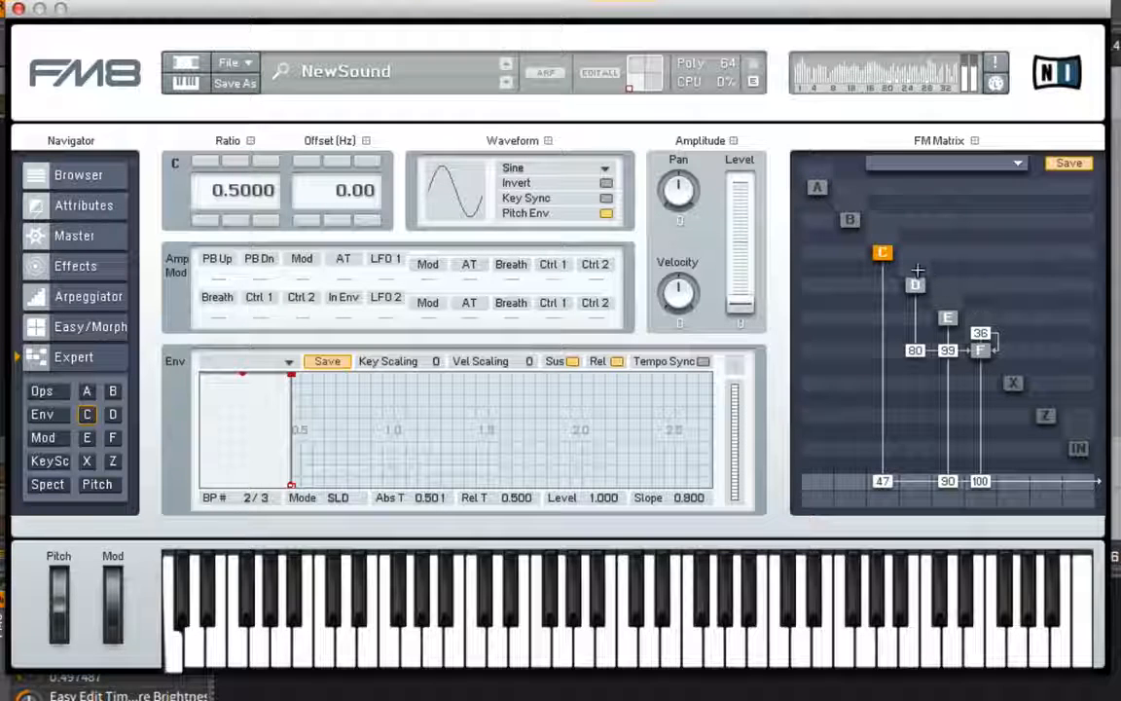
pyautogui.moveTo(917, 270); pyautogui.dragTo(933, 299)
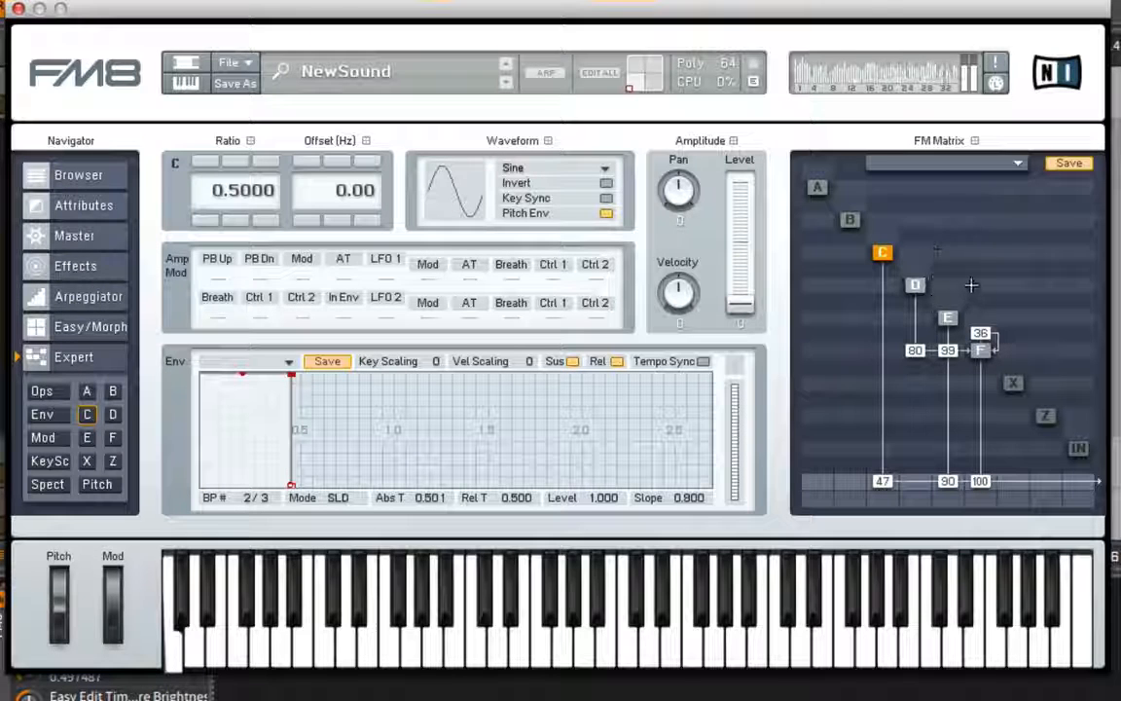
pyautogui.moveTo(952, 249); pyautogui.dragTo(984, 308)
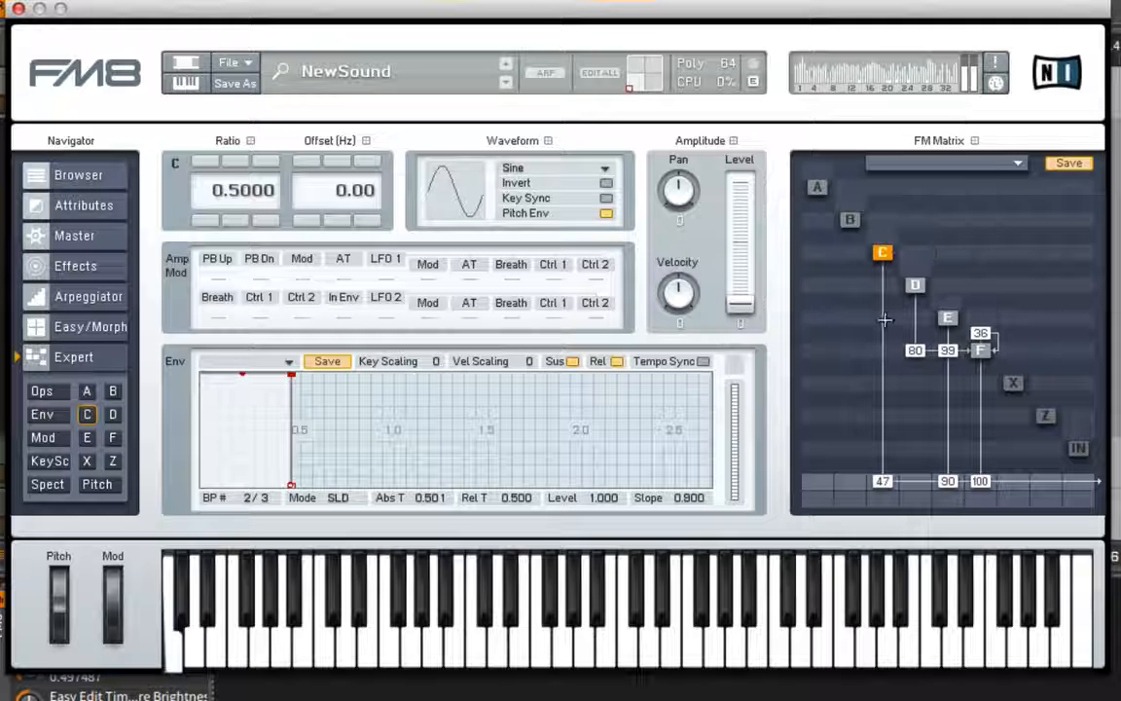
pyautogui.moveTo(884, 319)
pyautogui.mouseDown()
pyautogui.moveTo(890, 179)
pyautogui.moveTo(898, 332)
pyautogui.mouseUp()
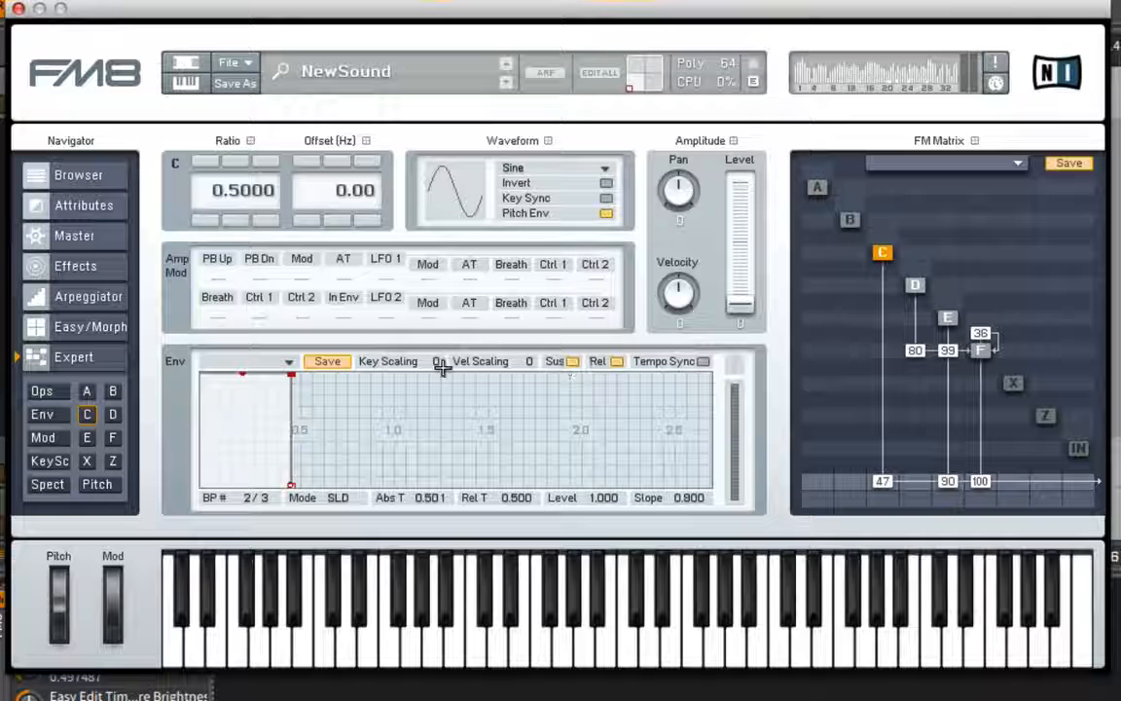
# In the master settings, turn on mono mode and set the unison voices to 9.
pyautogui.click(62, 243)
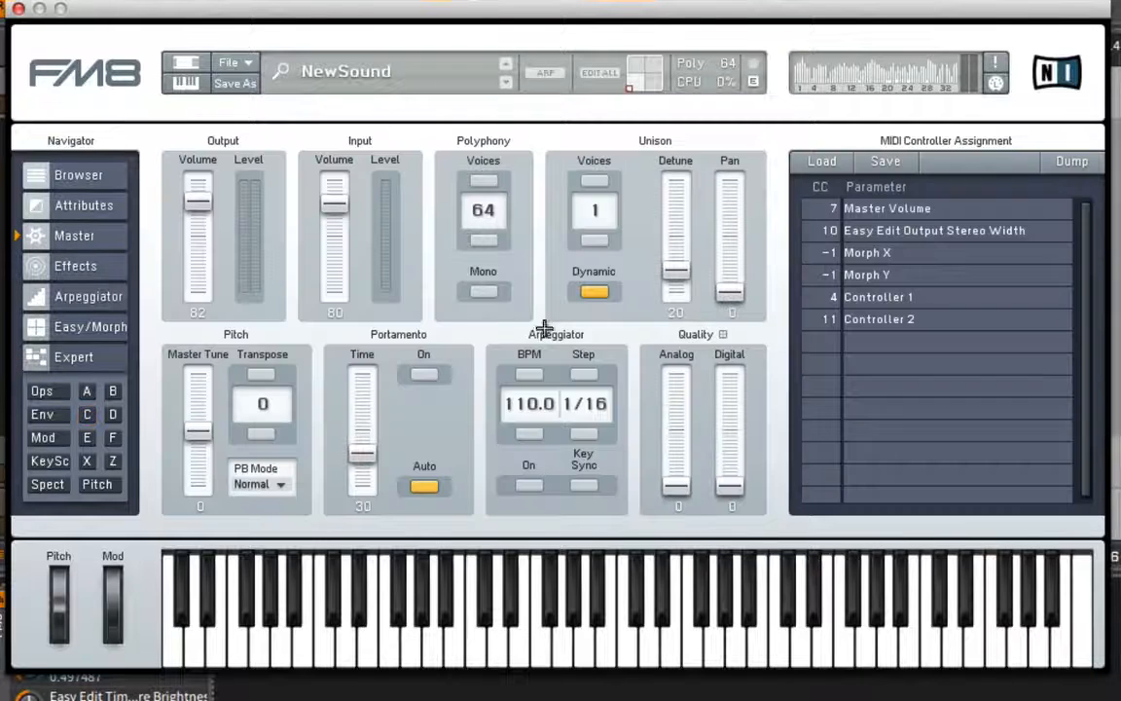
pyautogui.click(492, 291)
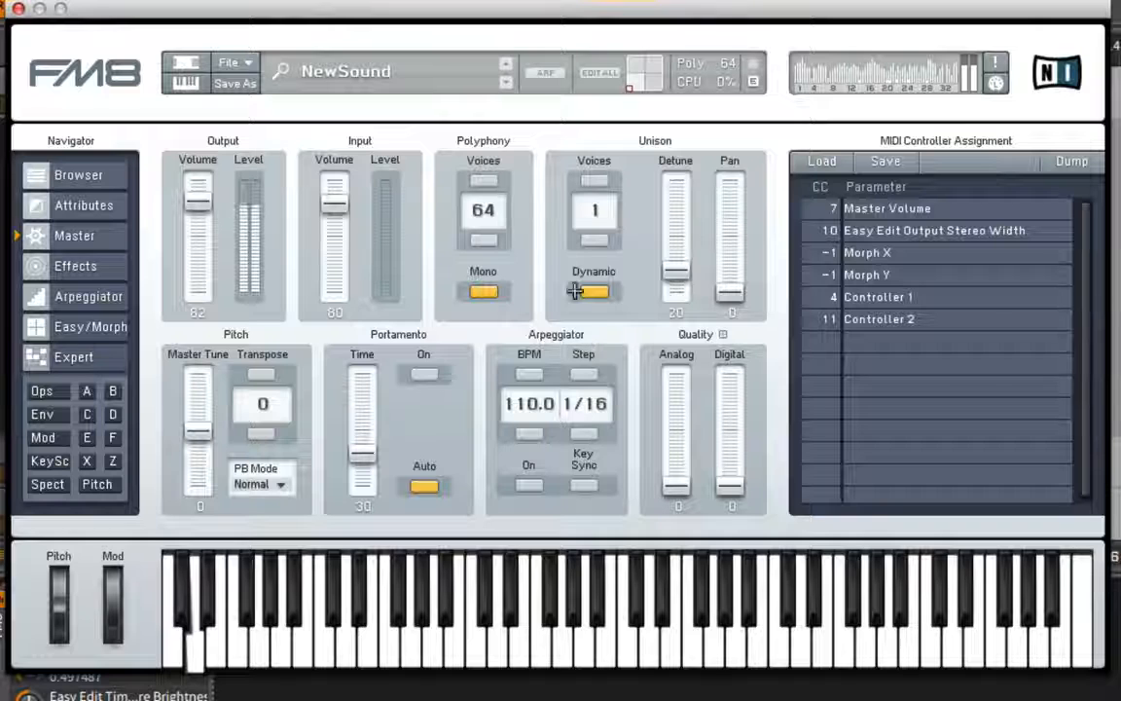
pyautogui.moveTo(597, 210); pyautogui.dragTo(604, 167)
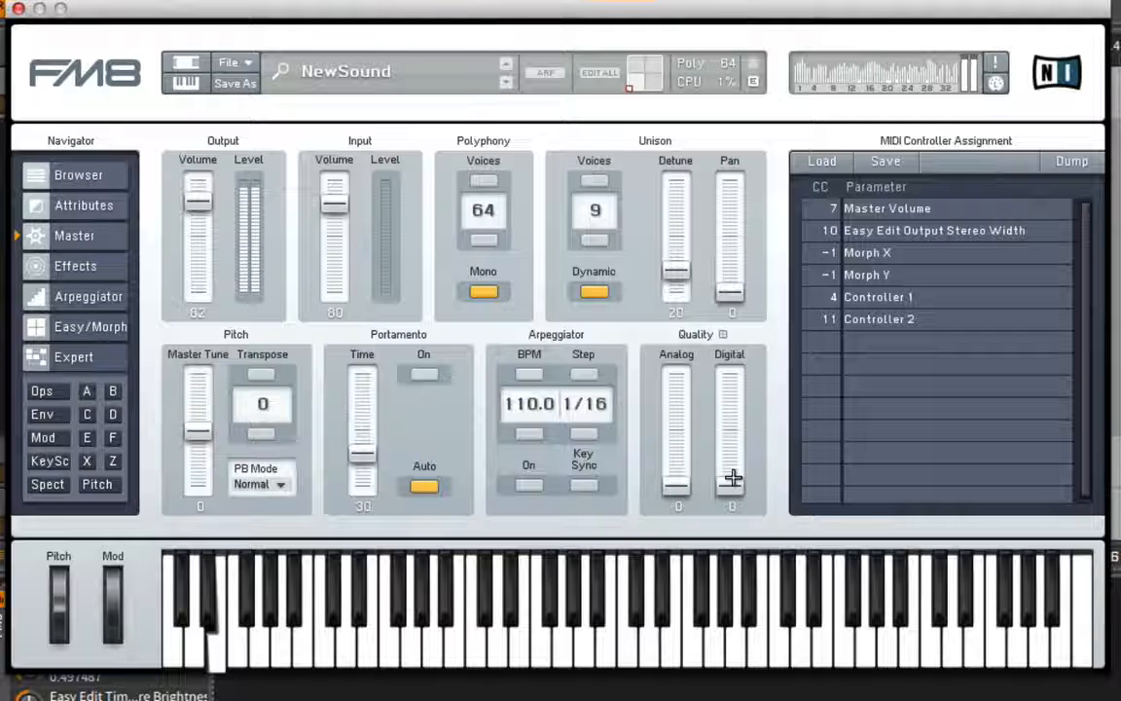
# Set the digital quality to 56 and lower the master output volume to 62.
pyautogui.moveTo(728, 446); pyautogui.dragTo(730, 420)
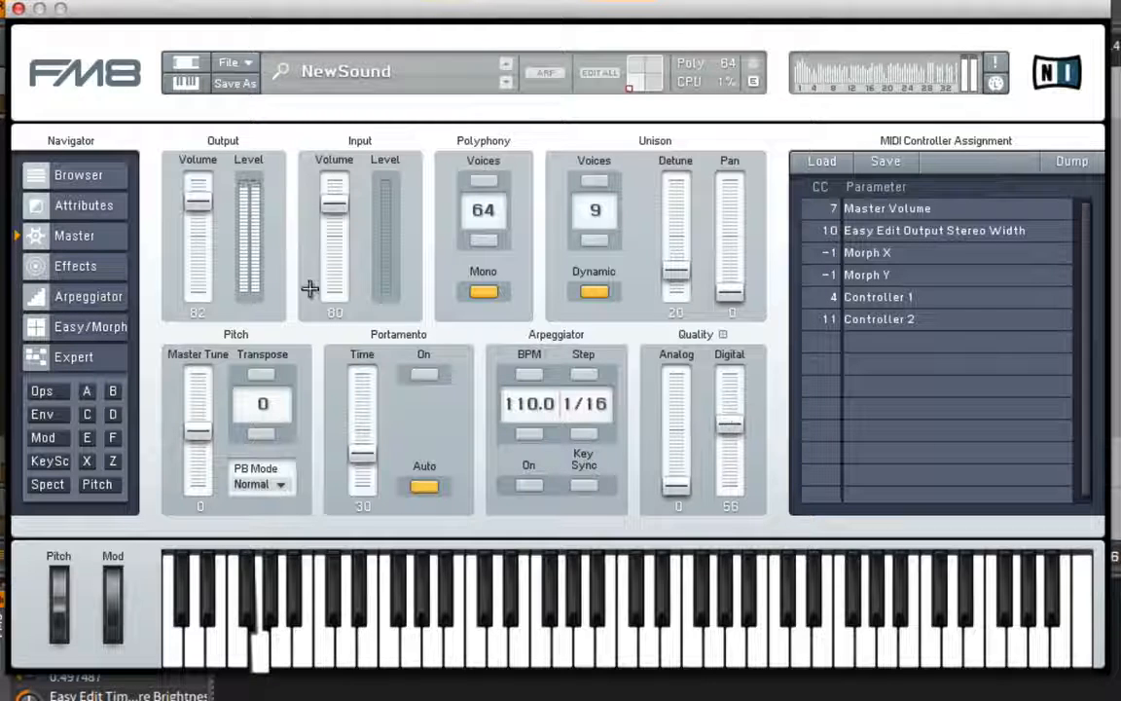
pyautogui.moveTo(206, 207); pyautogui.dragTo(195, 236)
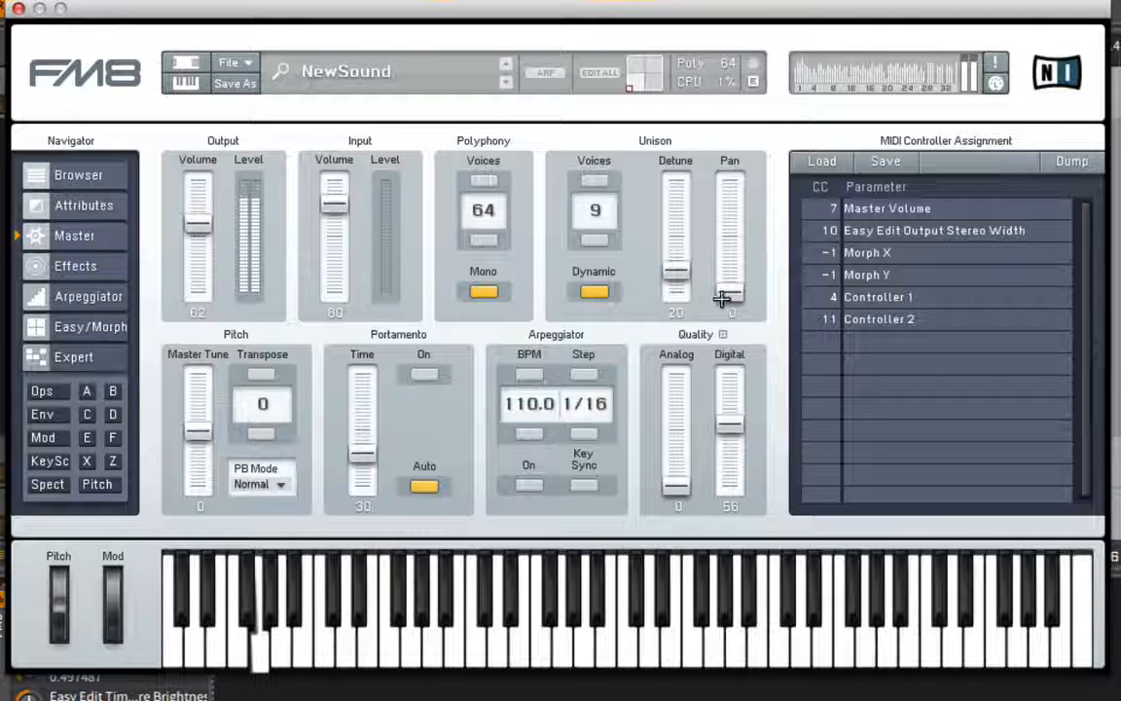
# Set the unison pan to 32 and turn on portamento with a time of 22.
pyautogui.moveTo(722, 298); pyautogui.dragTo(748, 252)
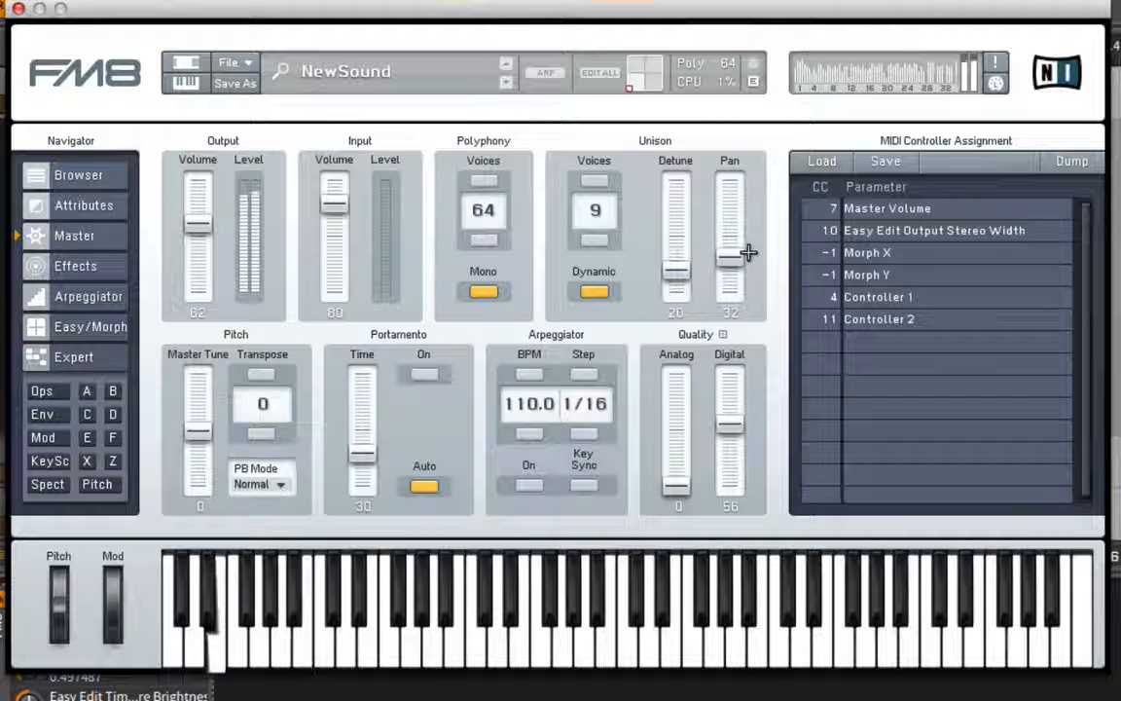
pyautogui.click(429, 381)
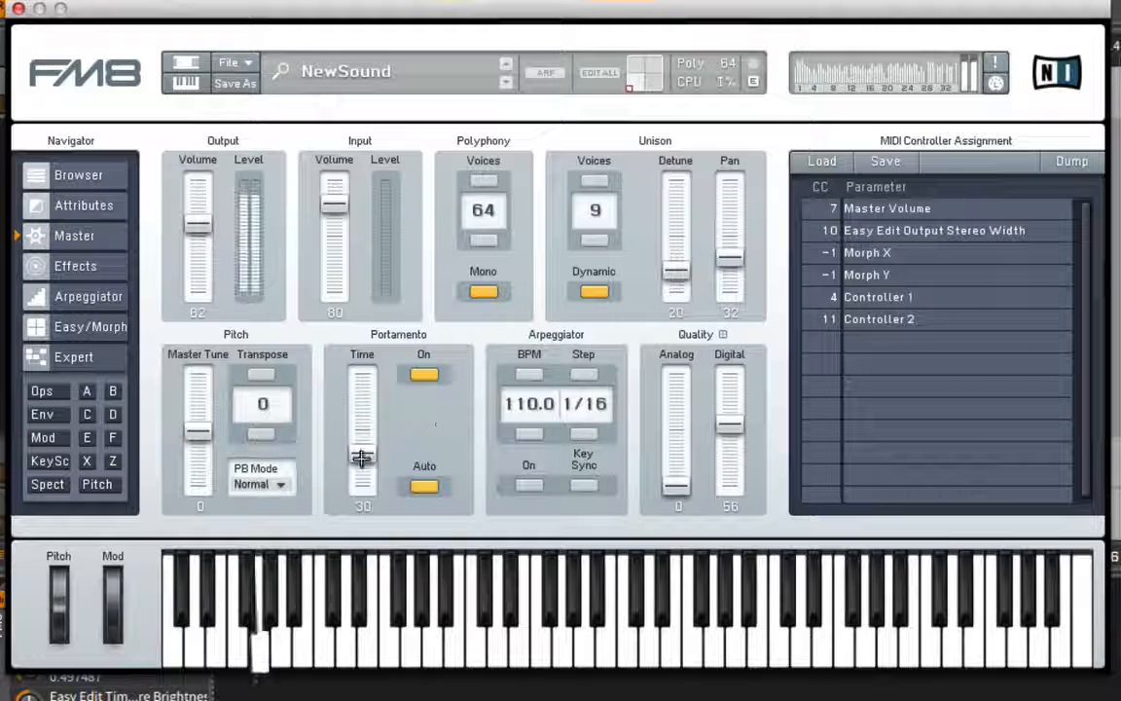
pyautogui.moveTo(361, 457); pyautogui.dragTo(379, 427)
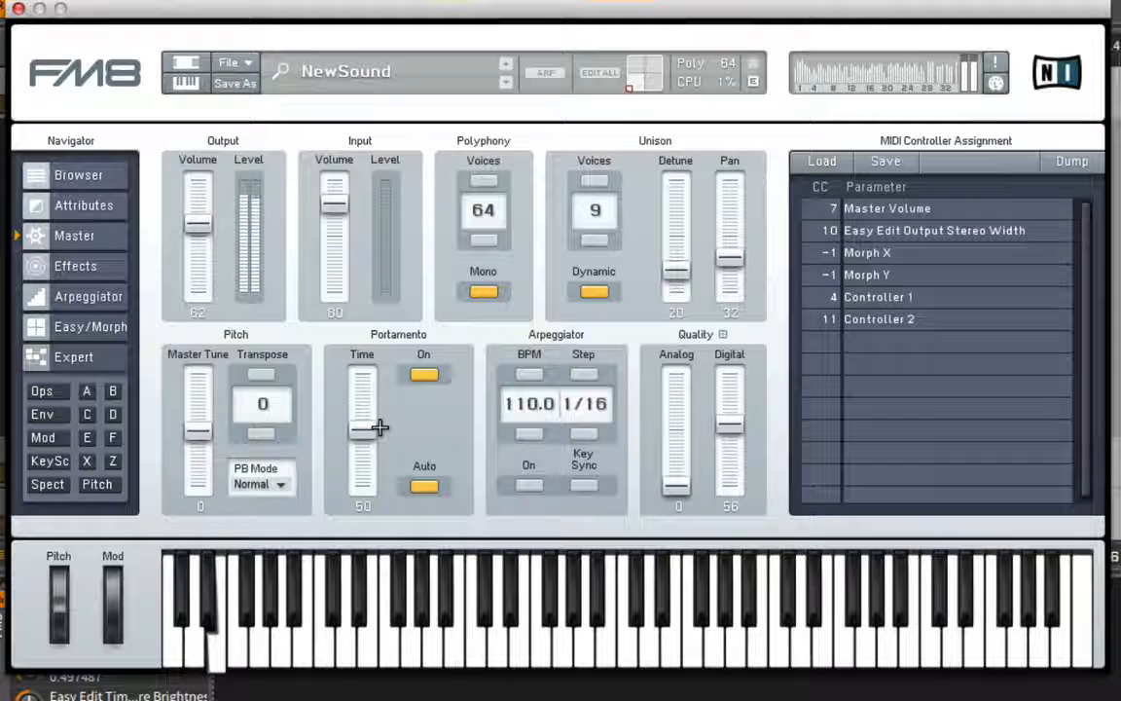
pyautogui.moveTo(380, 427); pyautogui.dragTo(371, 468)
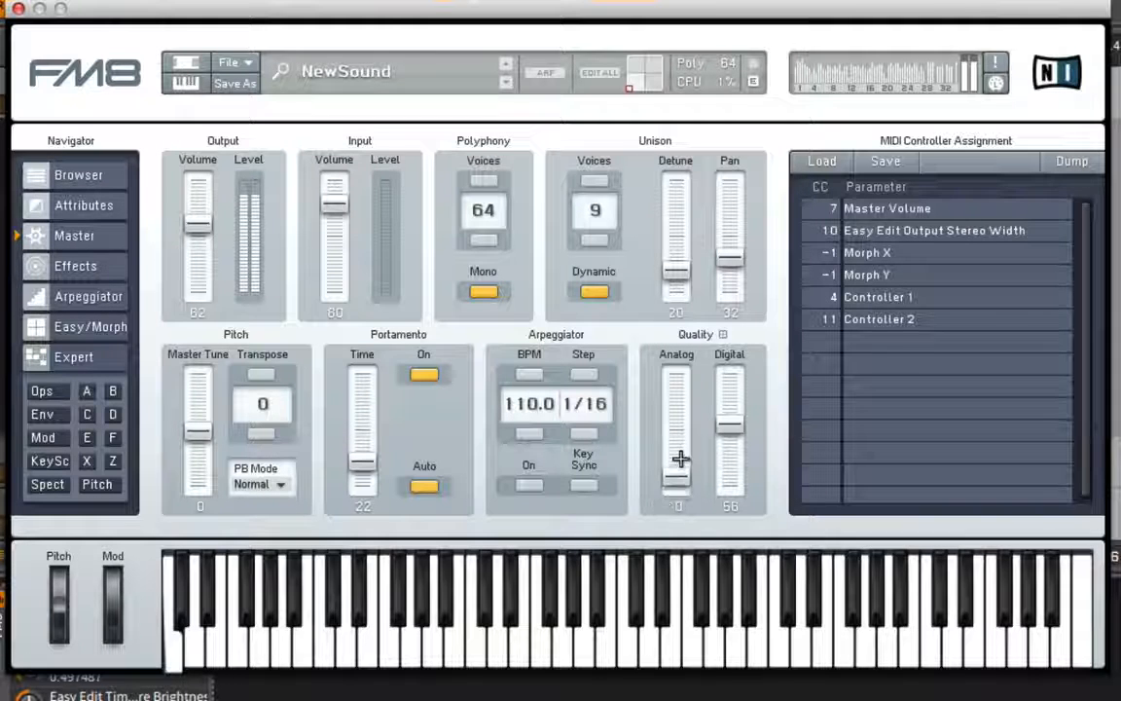
pyautogui.moveTo(680, 459); pyautogui.dragTo(734, 552)
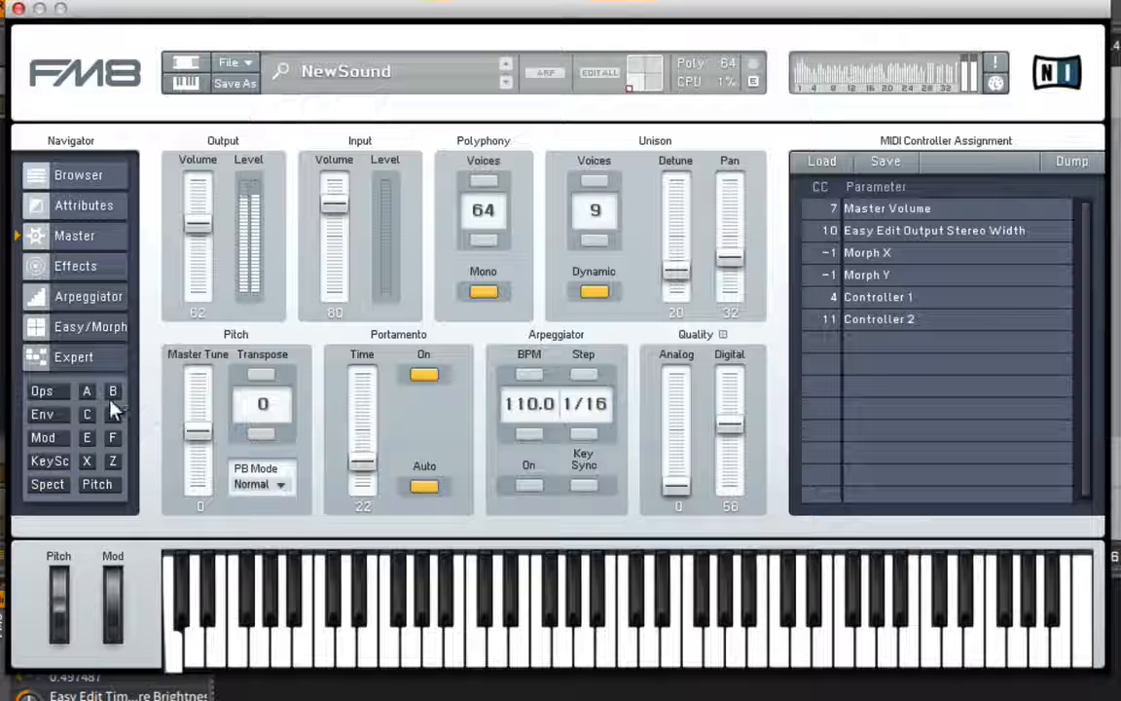
# Select operator E and shorten its envelope's final release segment to 0.040 s, ending at level 0.255.
pyautogui.click(53, 418)
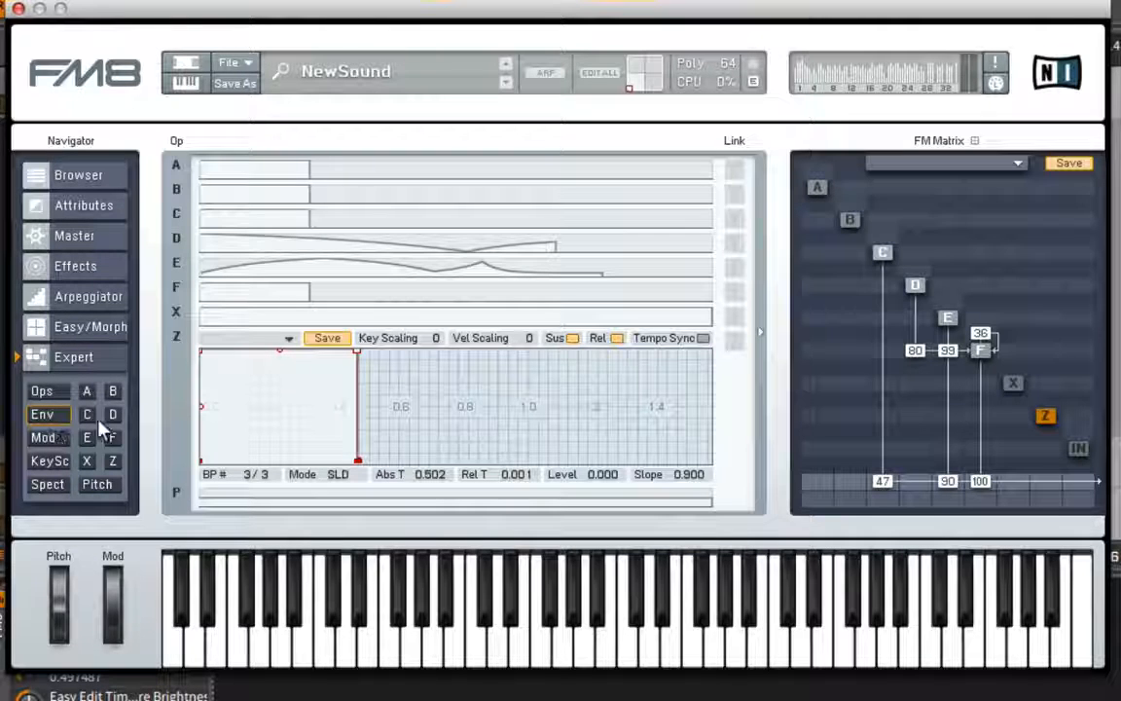
pyautogui.click(980, 350)
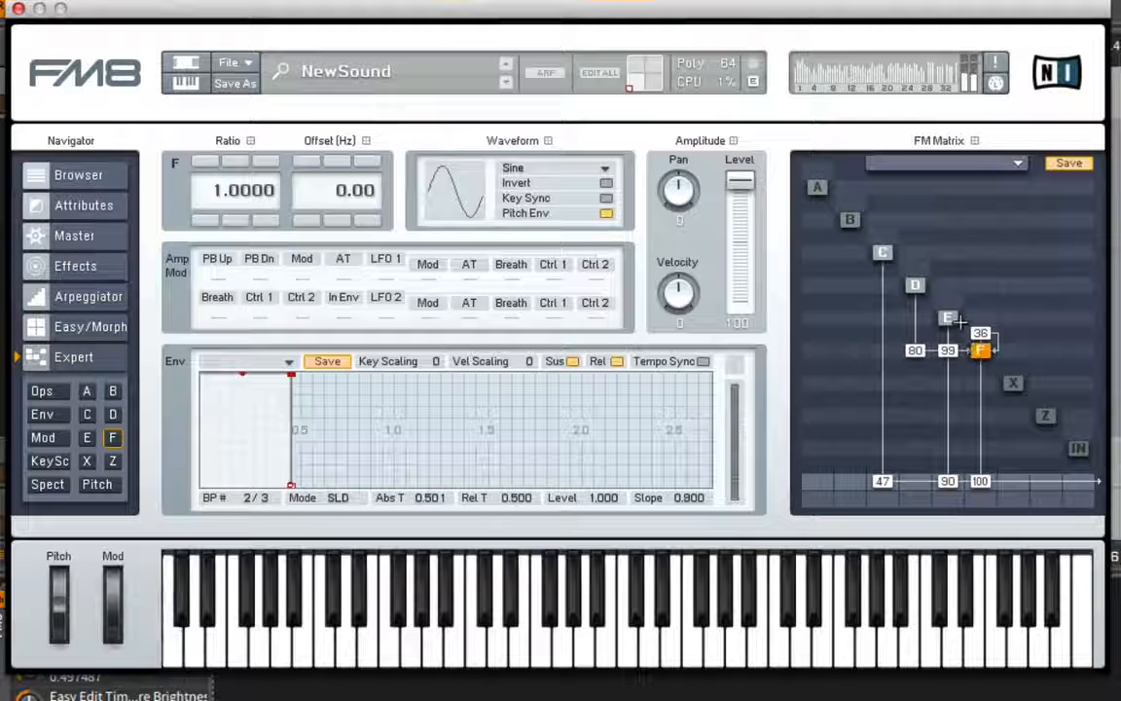
pyautogui.click(951, 317)
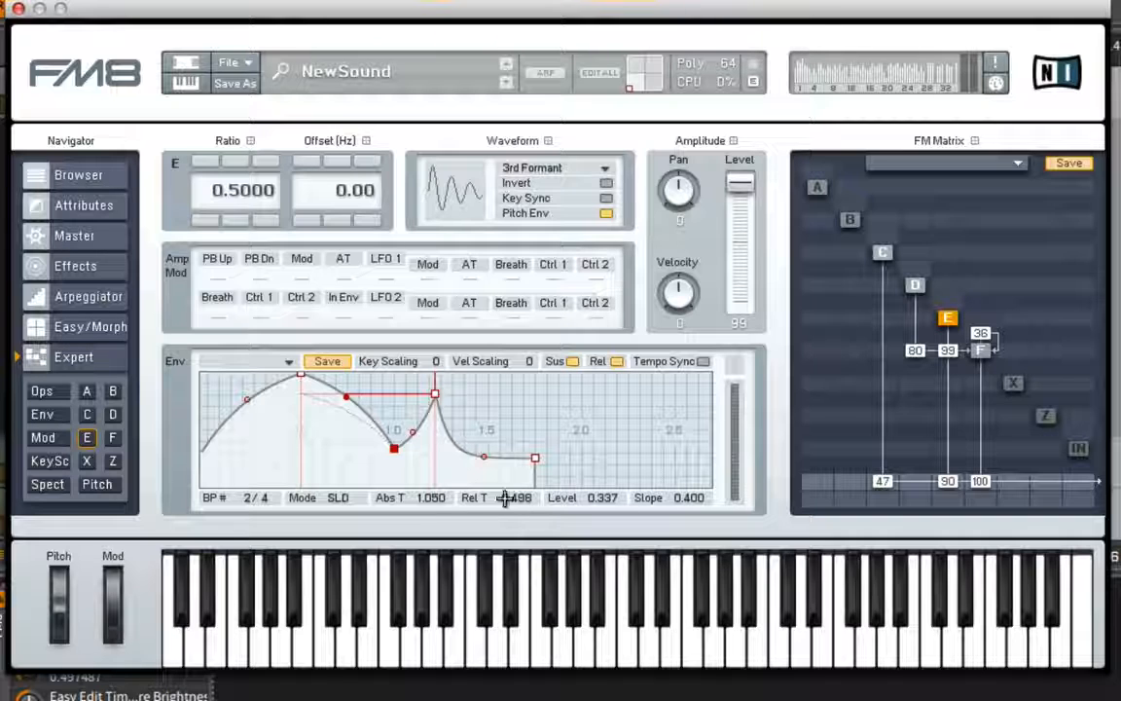
pyautogui.moveTo(505, 497); pyautogui.dragTo(403, 456)
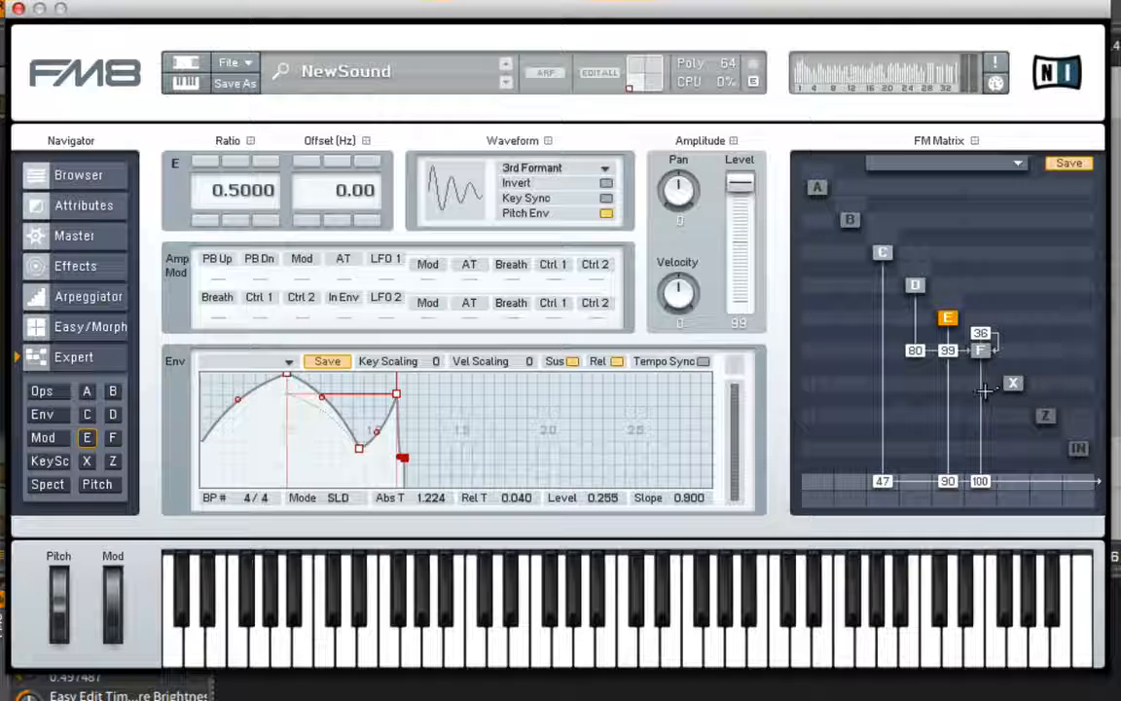
# Route operator F into operator X at 100 and send X to the output at level 62.
pyautogui.moveTo(985, 390); pyautogui.dragTo(1004, 265)
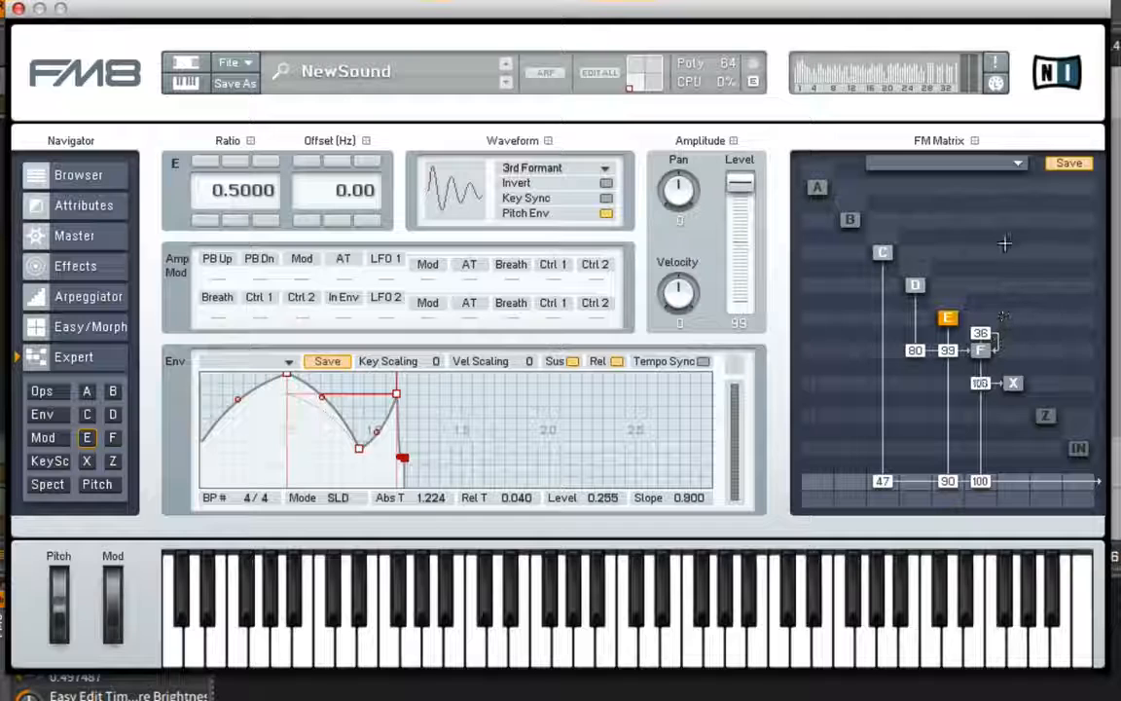
pyautogui.click(1013, 383)
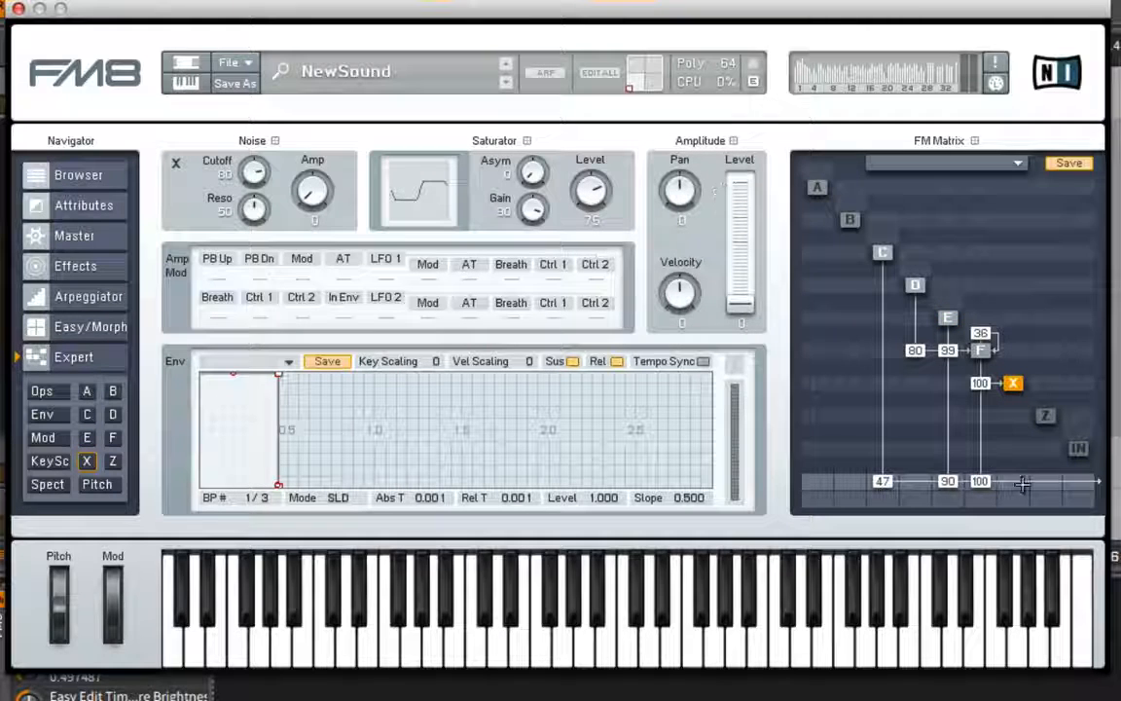
pyautogui.moveTo(1022, 481); pyautogui.dragTo(1025, 418)
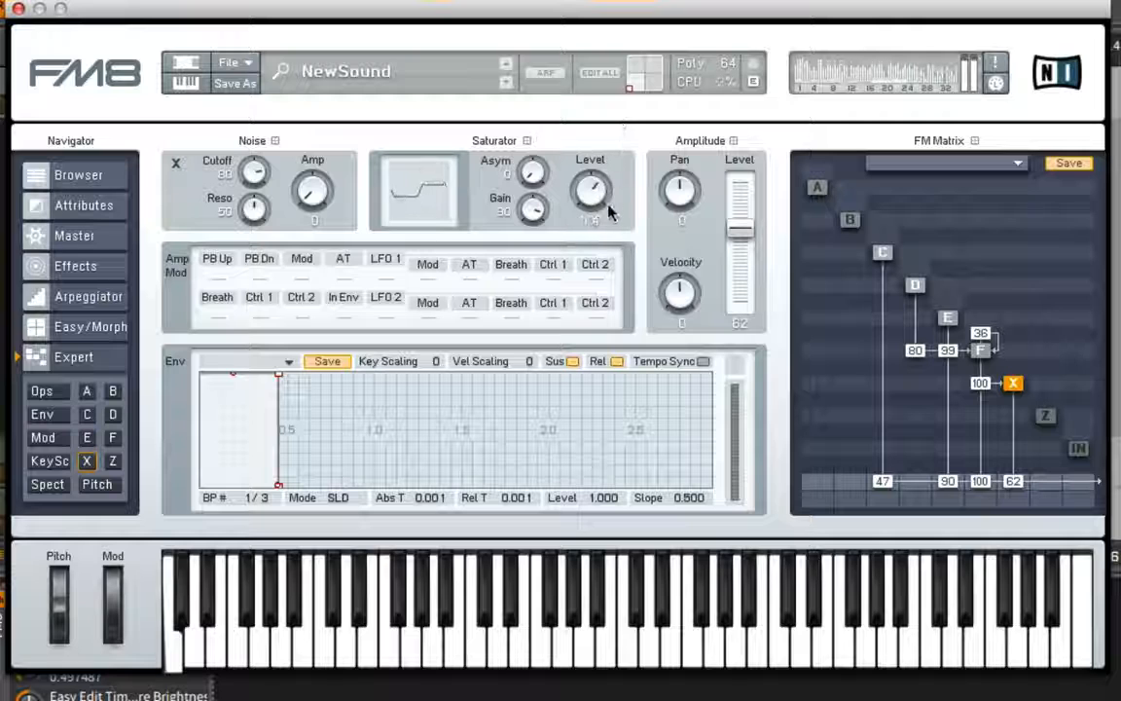
# Set operator X's saturator to level 71 and gain 61, and lower X's output level to 31.
pyautogui.moveTo(610, 207); pyautogui.dragTo(569, 210)
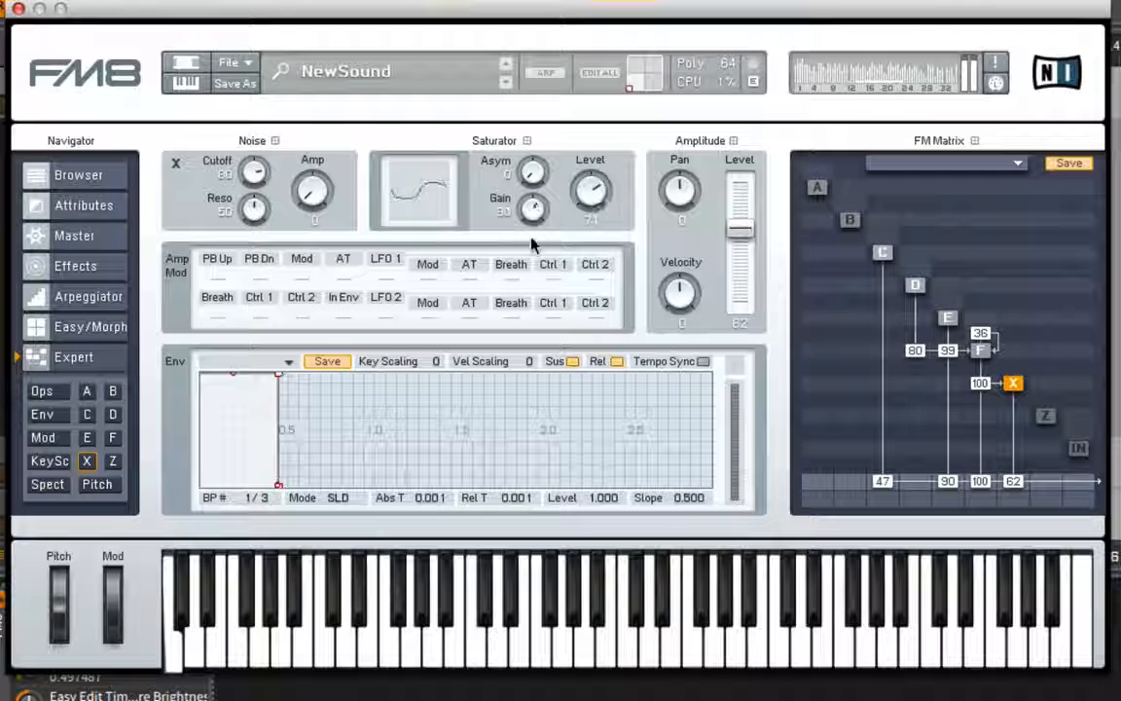
pyautogui.moveTo(740, 230); pyautogui.dragTo(743, 273)
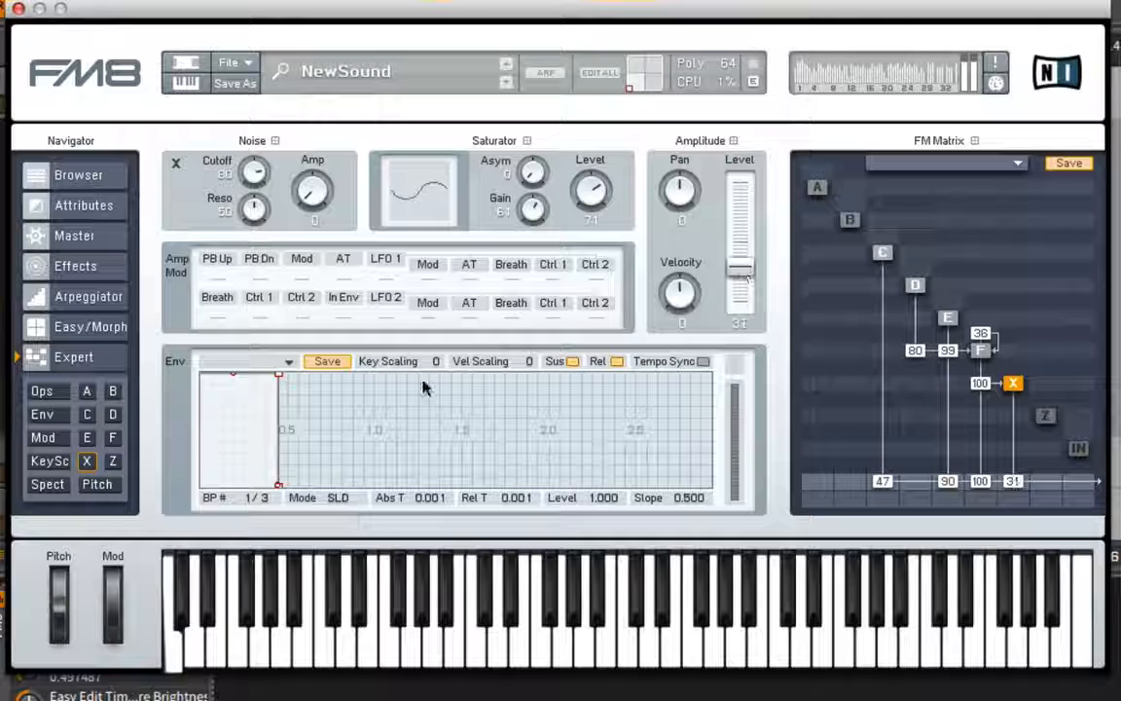
# Shape the attack of operator X's envelope as a 1.5 s rise from near zero to full level with slope 0.35.
pyautogui.moveTo(212, 405); pyautogui.dragTo(805, 424)
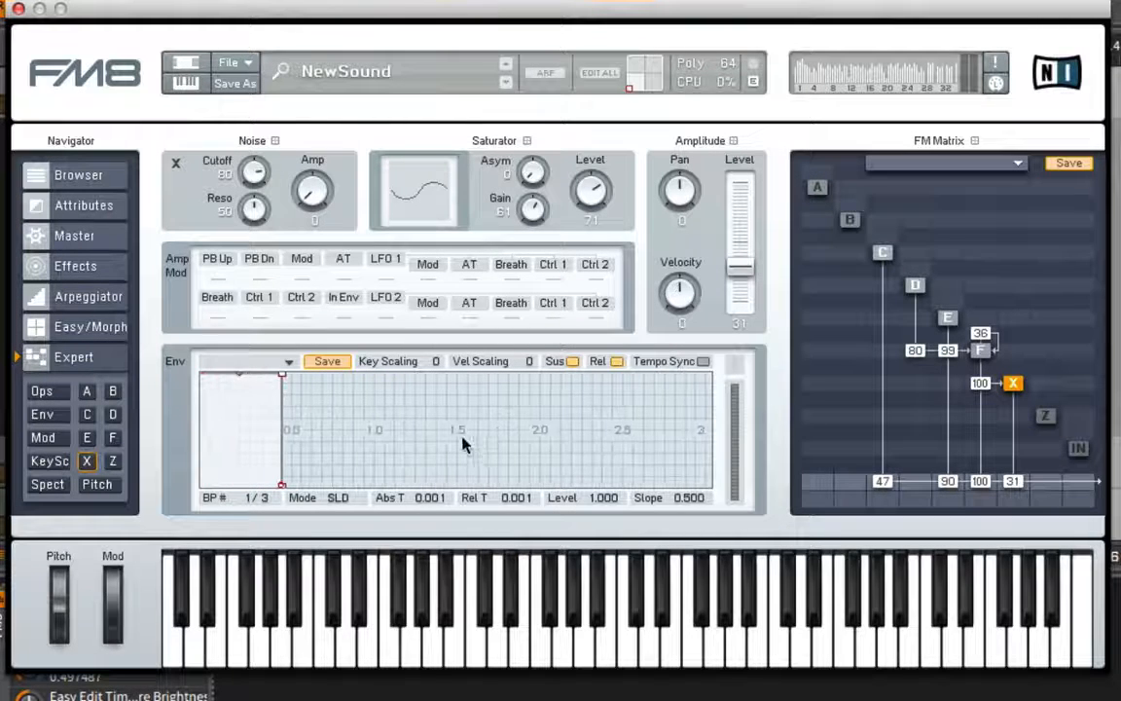
pyautogui.moveTo(464, 444); pyautogui.dragTo(457, 383)
pyautogui.moveTo(202, 373); pyautogui.dragTo(513, 373)
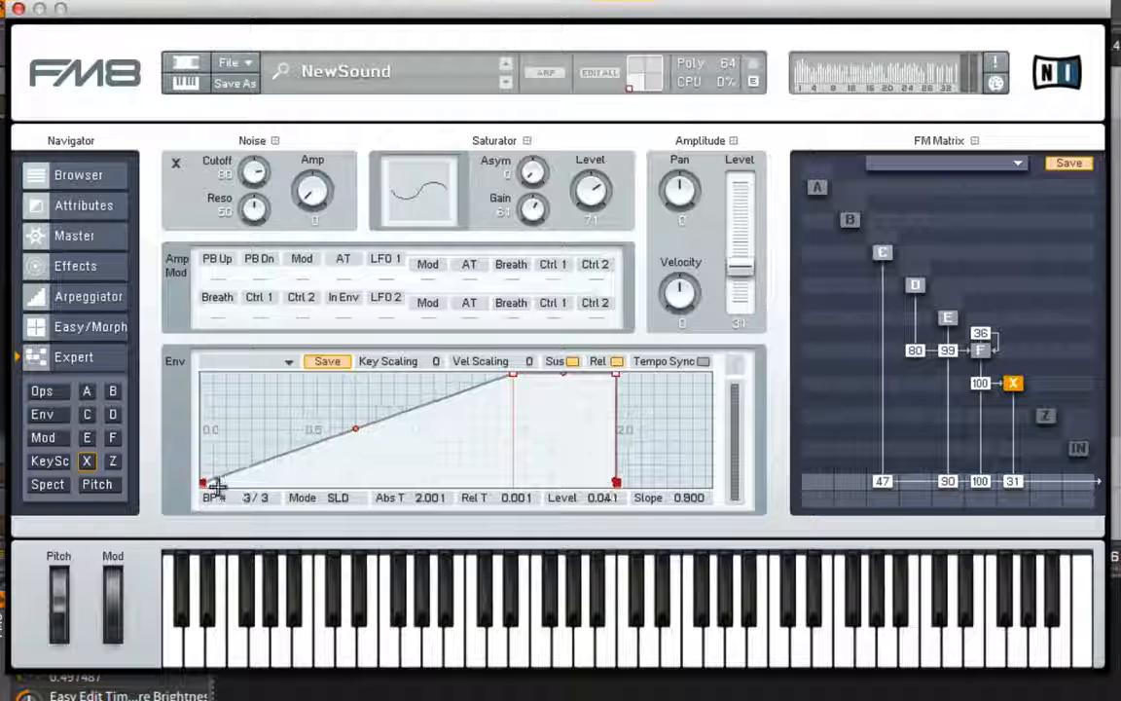
pyautogui.moveTo(360, 436); pyautogui.dragTo(366, 461)
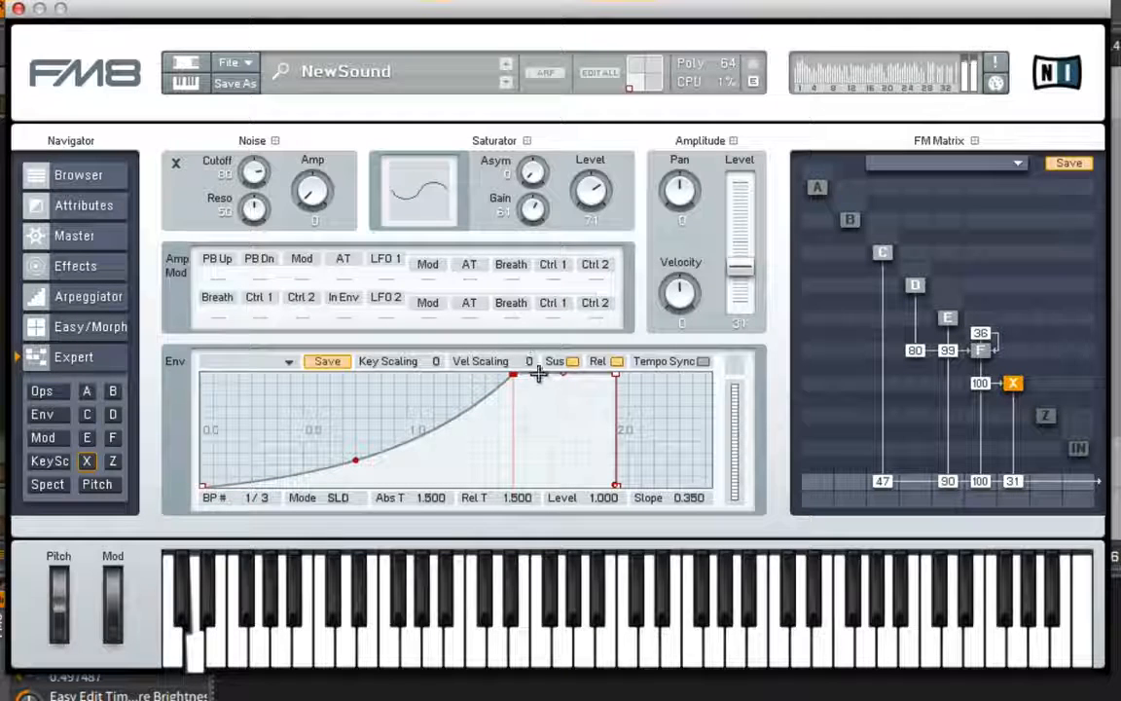
# Shorten operator X's envelope attack to about 0.8 s and lower its sustain point to about level 0.53.
pyautogui.moveTo(515, 375); pyautogui.dragTo(416, 326)
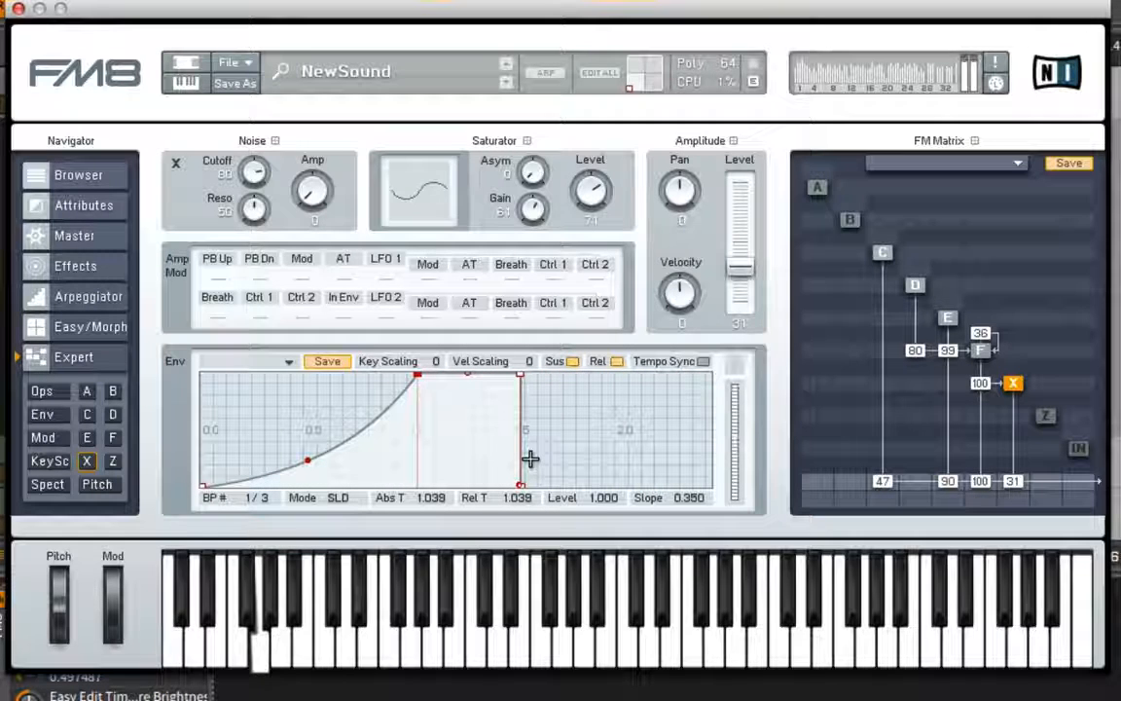
pyautogui.moveTo(531, 450); pyautogui.dragTo(511, 426)
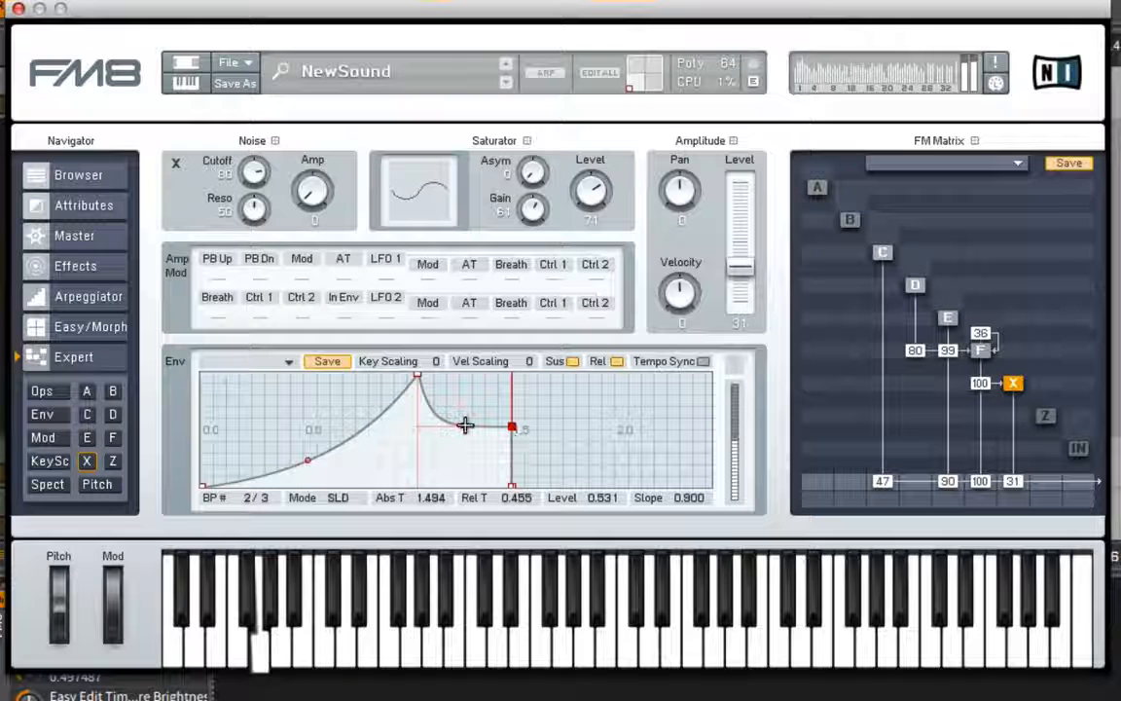
pyautogui.moveTo(420, 377); pyautogui.dragTo(367, 352)
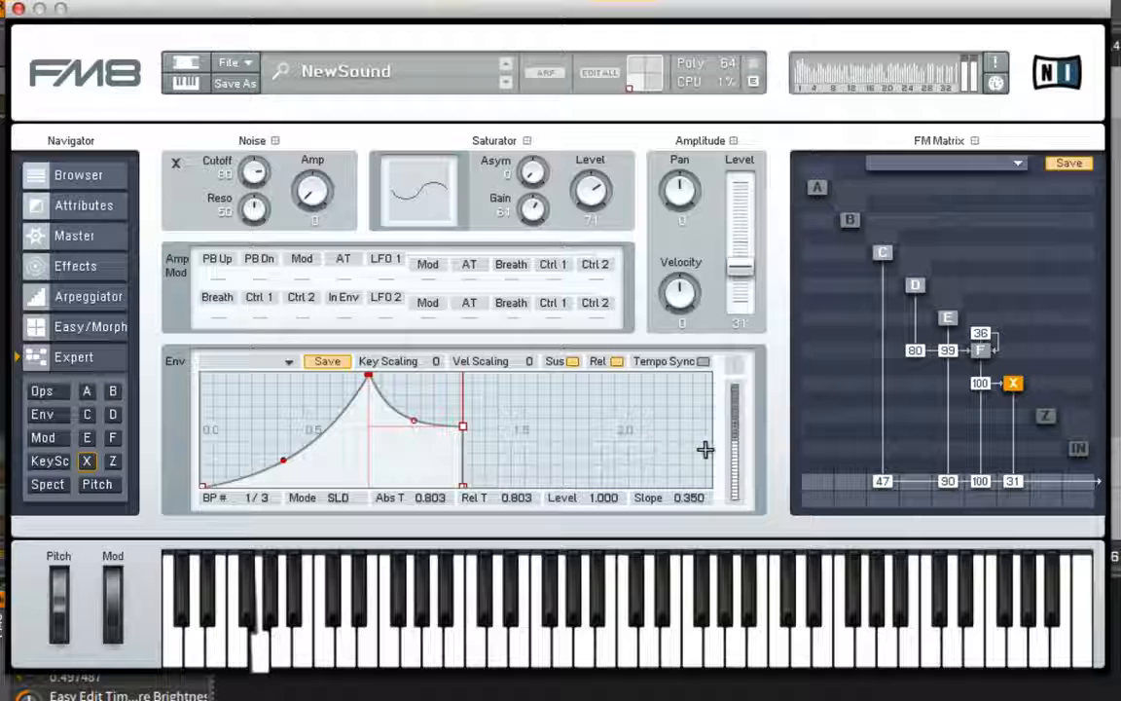
# Raise operator X's output level to 71 in the FM matrix.
pyautogui.moveTo(1012, 481); pyautogui.dragTo(1012, 460)
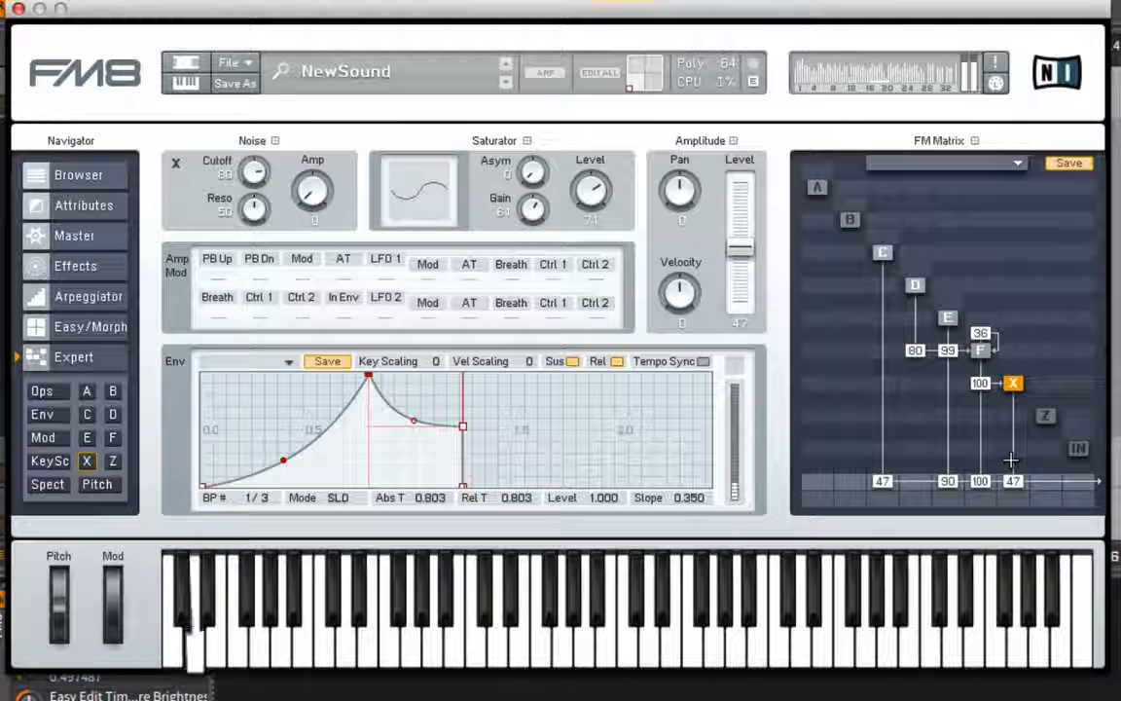
pyautogui.moveTo(1014, 481); pyautogui.dragTo(1033, 454)
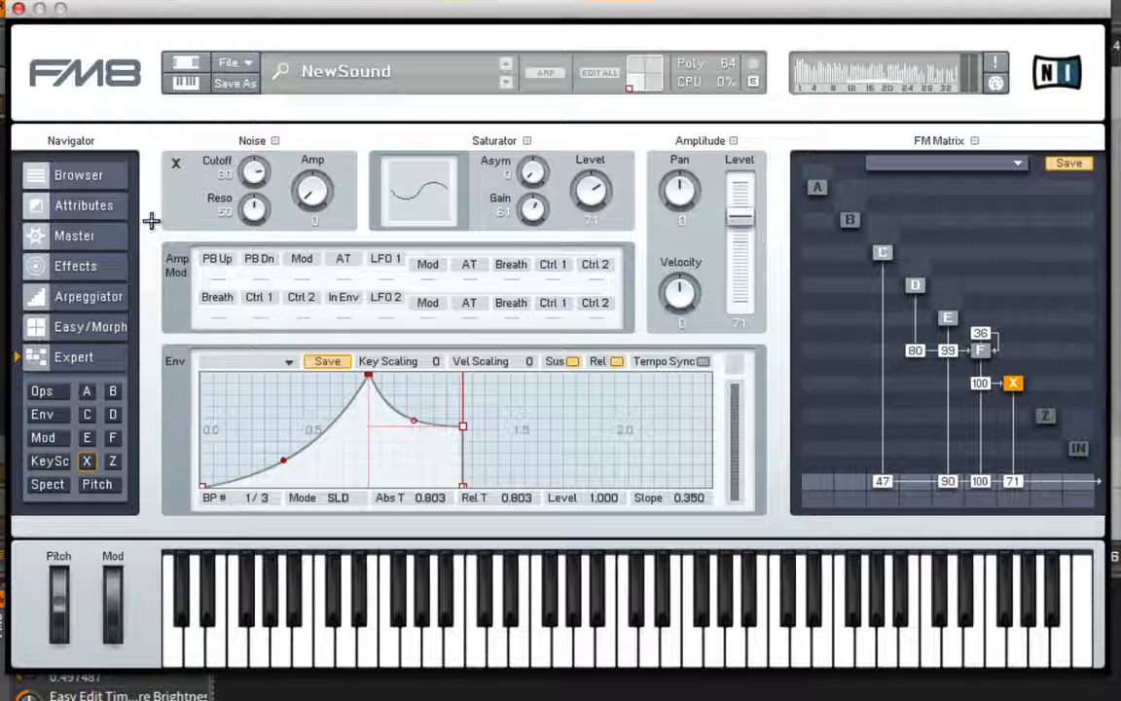
# Turn on the Talk Wah effect with Mouth at 100 and Bright off, and set the overall effects amount to 53.
pyautogui.click(107, 268)
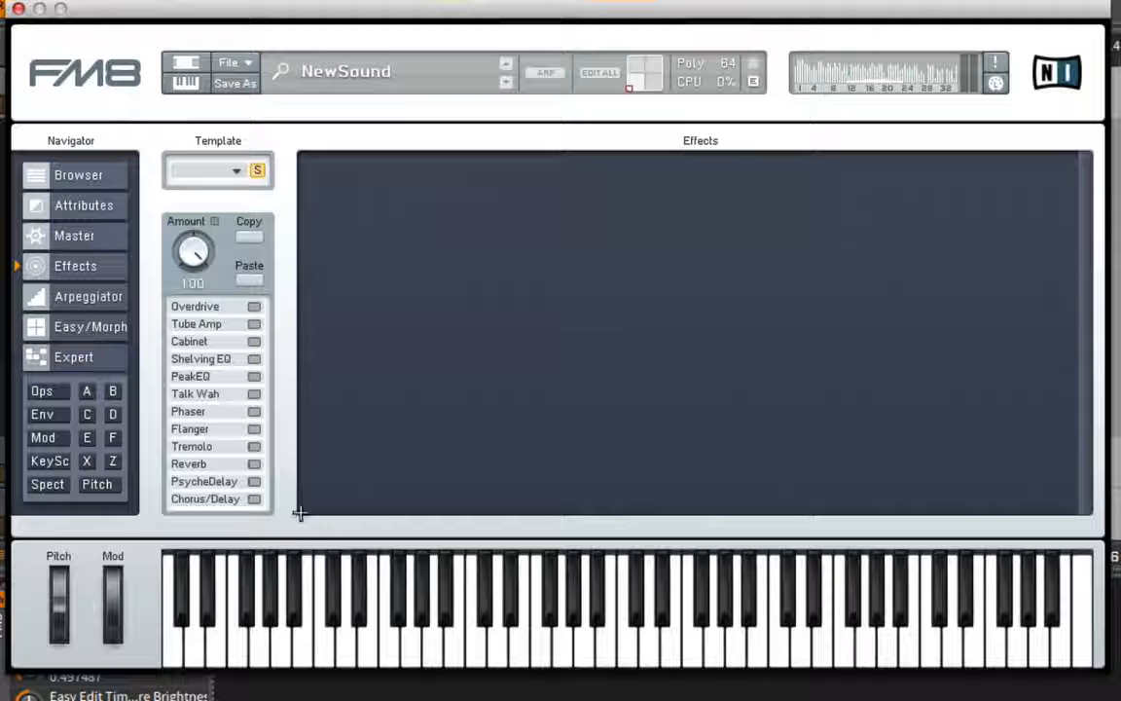
pyautogui.click(255, 394)
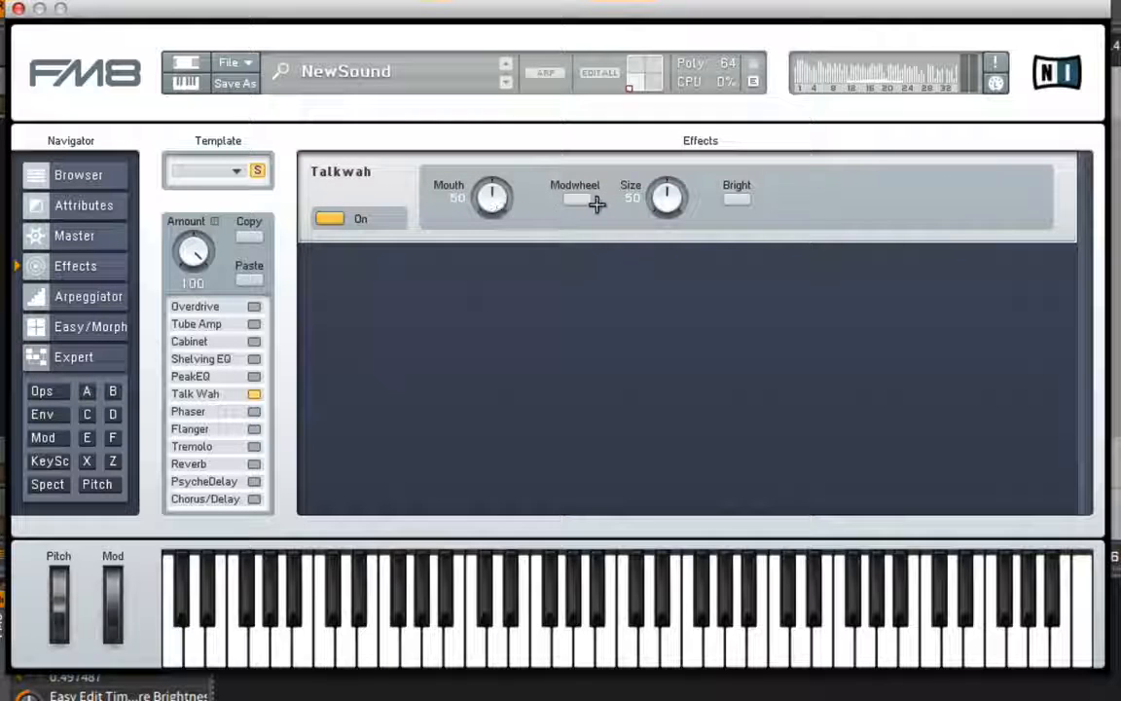
pyautogui.click(747, 201)
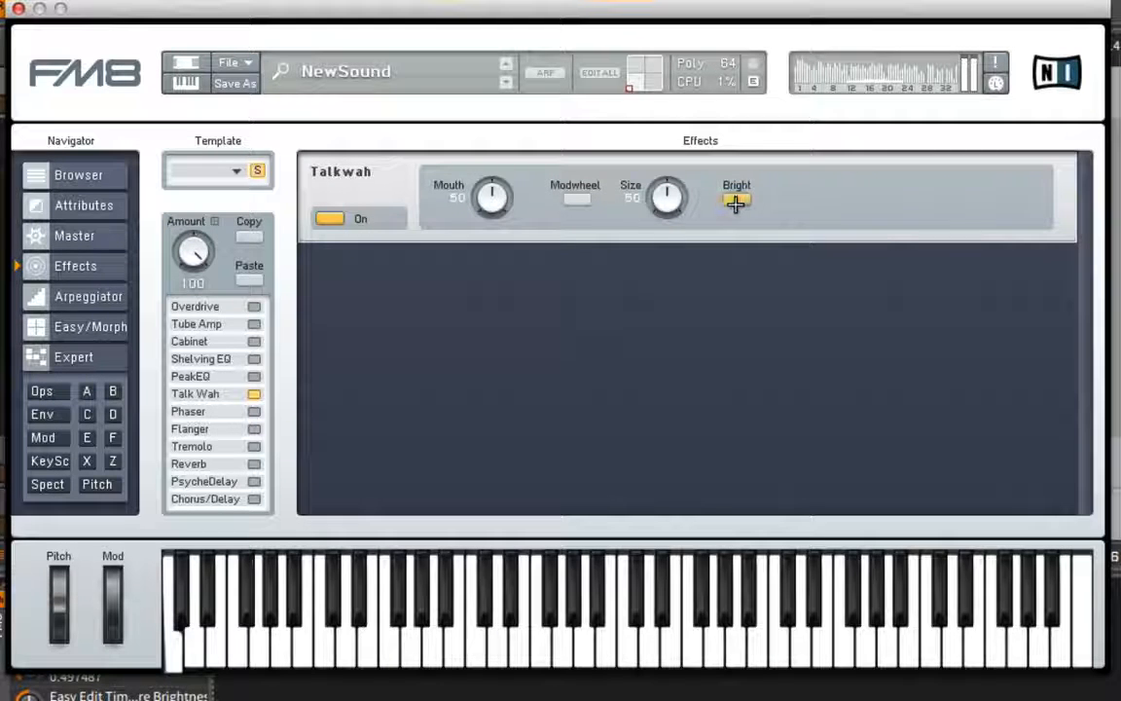
pyautogui.moveTo(500, 209)
pyautogui.mouseDown()
pyautogui.moveTo(505, 266)
pyautogui.moveTo(503, 137)
pyautogui.moveTo(505, 202)
pyautogui.moveTo(552, 97)
pyautogui.moveTo(550, 191)
pyautogui.moveTo(500, 220)
pyautogui.moveTo(498, 259)
pyautogui.moveTo(501, 216)
pyautogui.mouseUp()
pyautogui.click(757, 195)
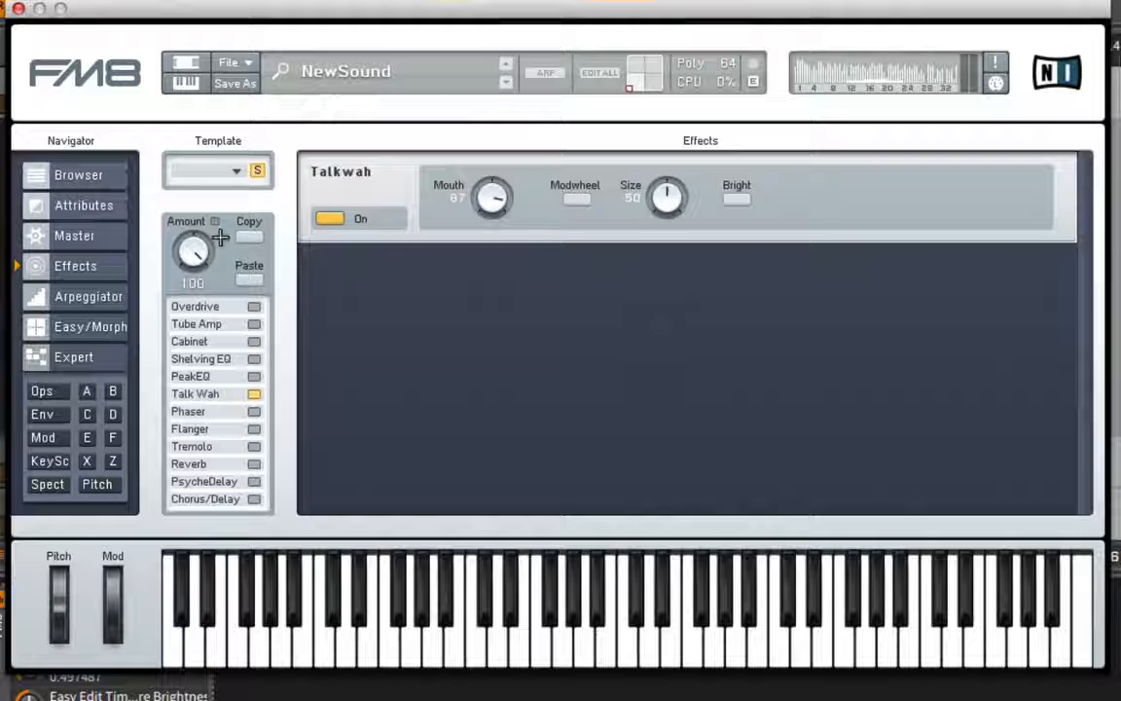
pyautogui.moveTo(197, 257); pyautogui.dragTo(192, 314)
pyautogui.moveTo(495, 189); pyautogui.dragTo(496, 164)
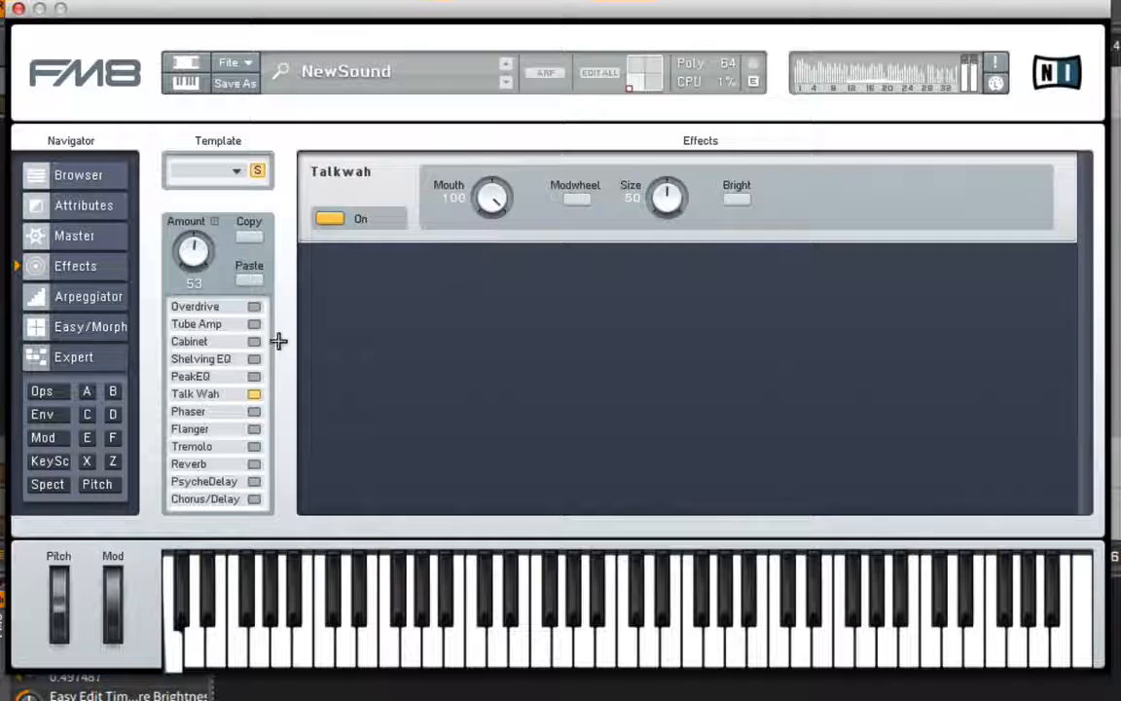
# Turn on the Shelving EQ with a high-shelf boost and Volume at 48, and set the overall effects amount to 47.
pyautogui.click(254, 358)
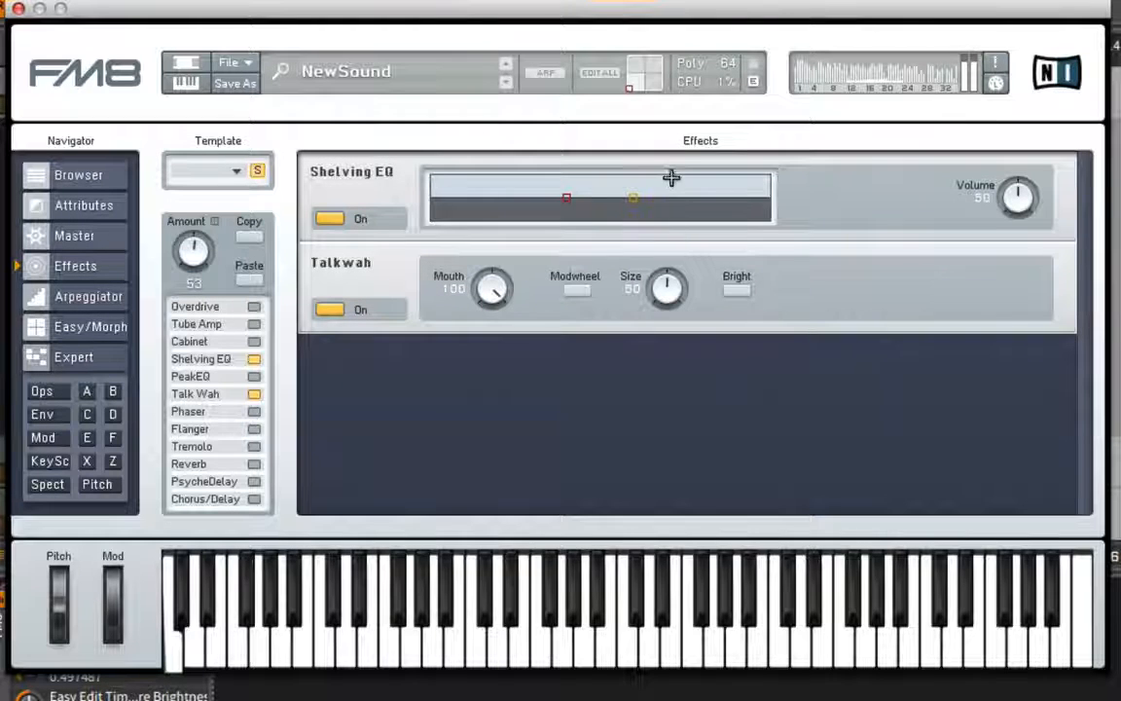
pyautogui.moveTo(640, 193); pyautogui.dragTo(708, 179)
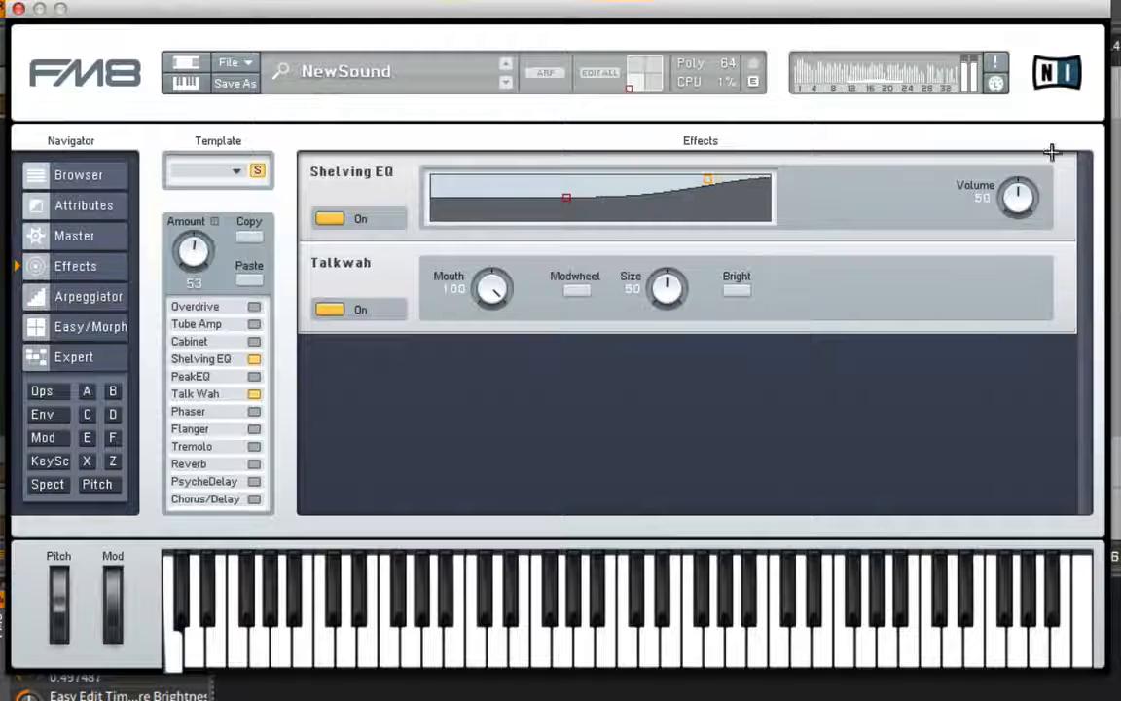
pyautogui.moveTo(1027, 175); pyautogui.dragTo(629, 254)
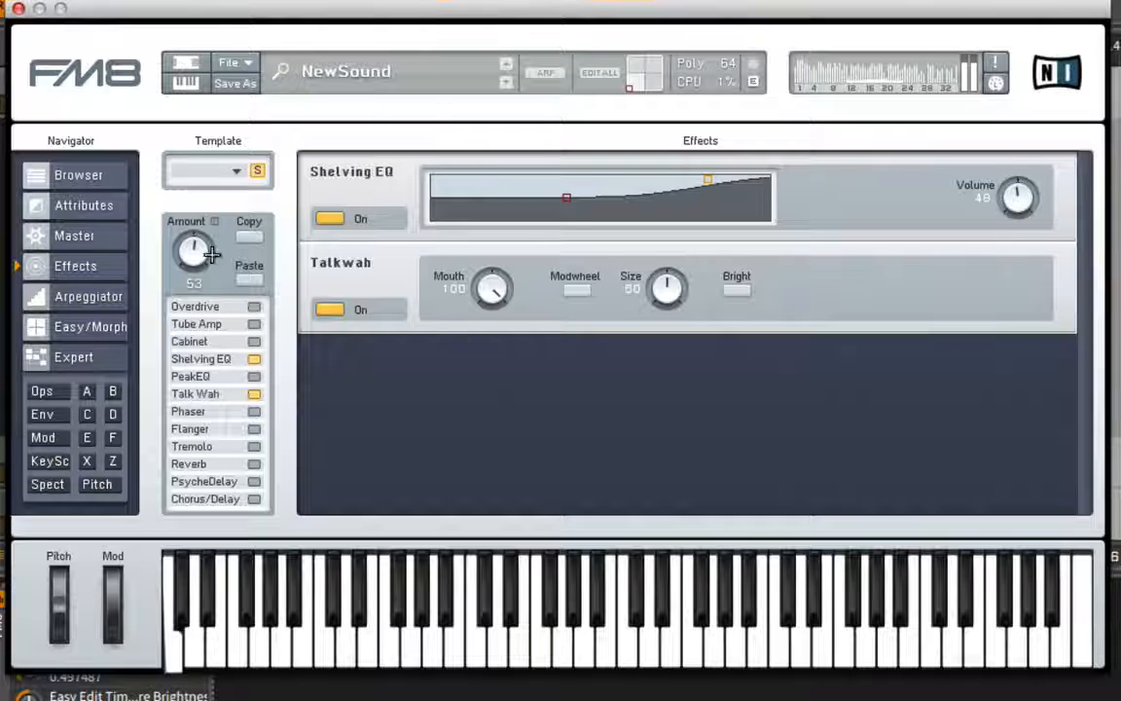
pyautogui.moveTo(195, 243)
pyautogui.mouseDown()
pyautogui.moveTo(201, 198)
pyautogui.moveTo(194, 250)
pyautogui.mouseUp()
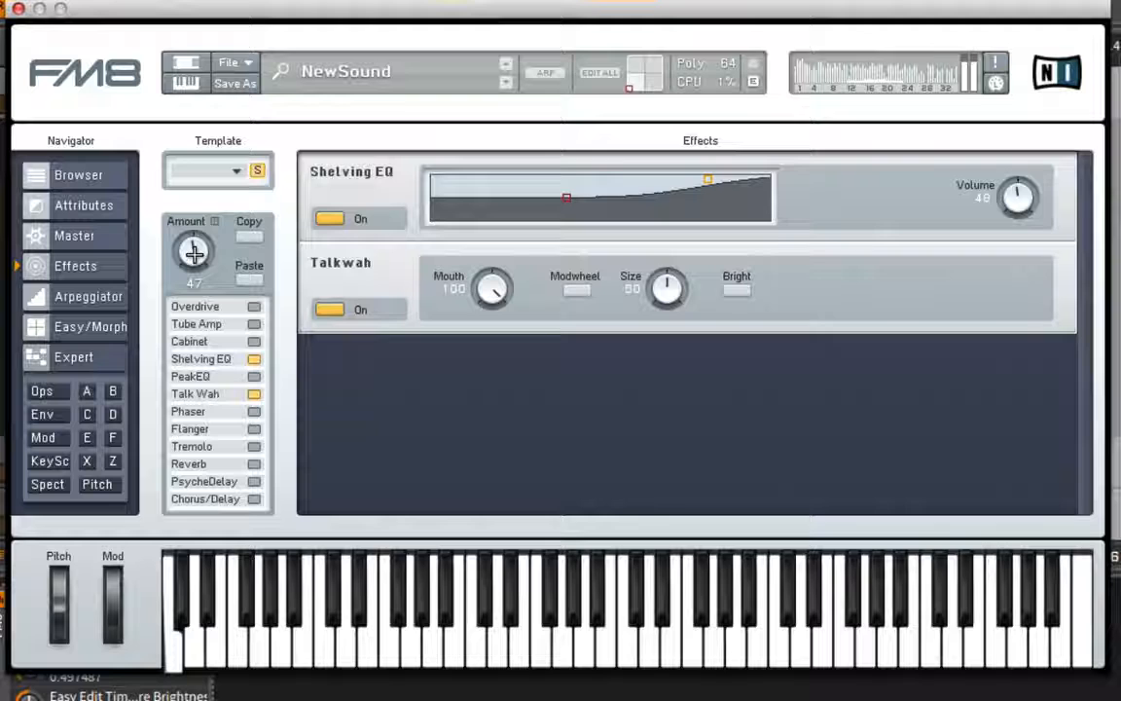
# Turn on the Cabinet effect, leaving Tube Amp off, and set Size to 37, Air to 84, Bass to 38 and Treble to 48.
pyautogui.click(253, 325)
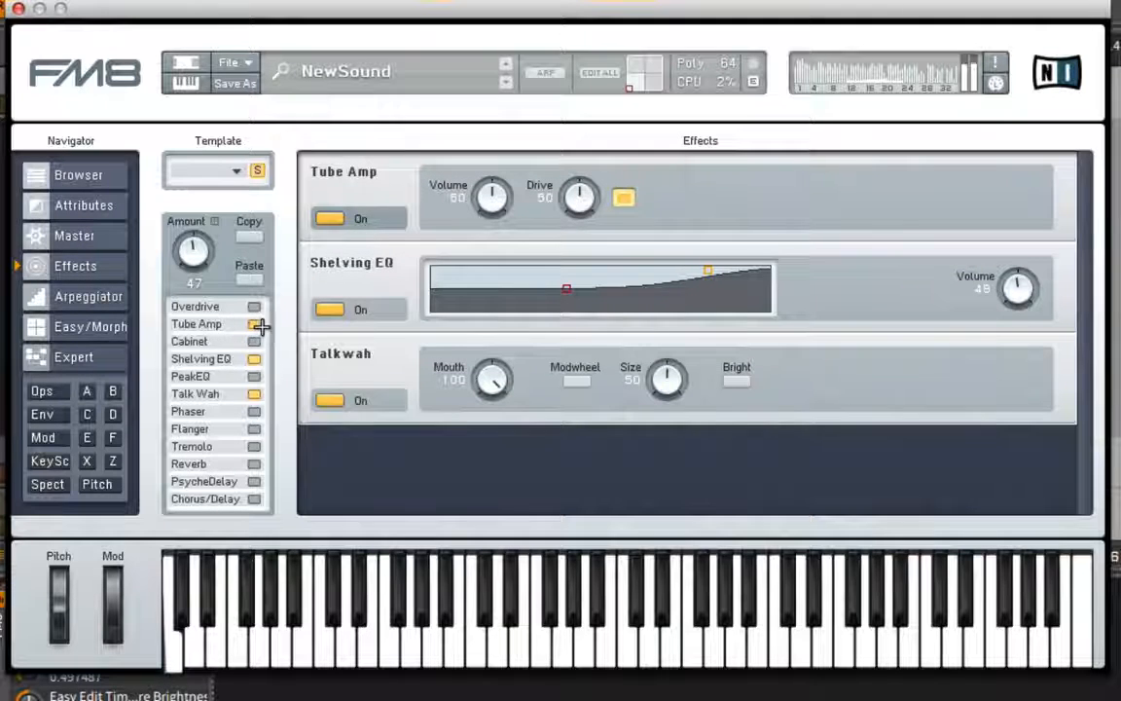
pyautogui.click(253, 324)
pyautogui.click(253, 342)
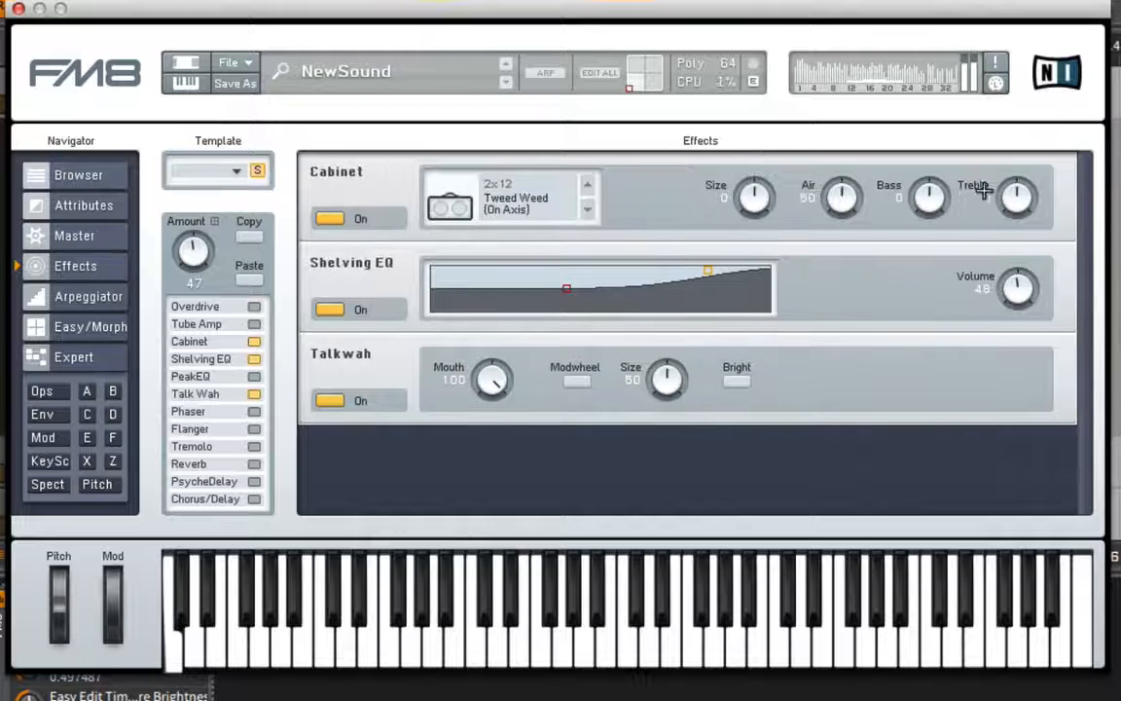
pyautogui.moveTo(1026, 186); pyautogui.dragTo(1040, 72)
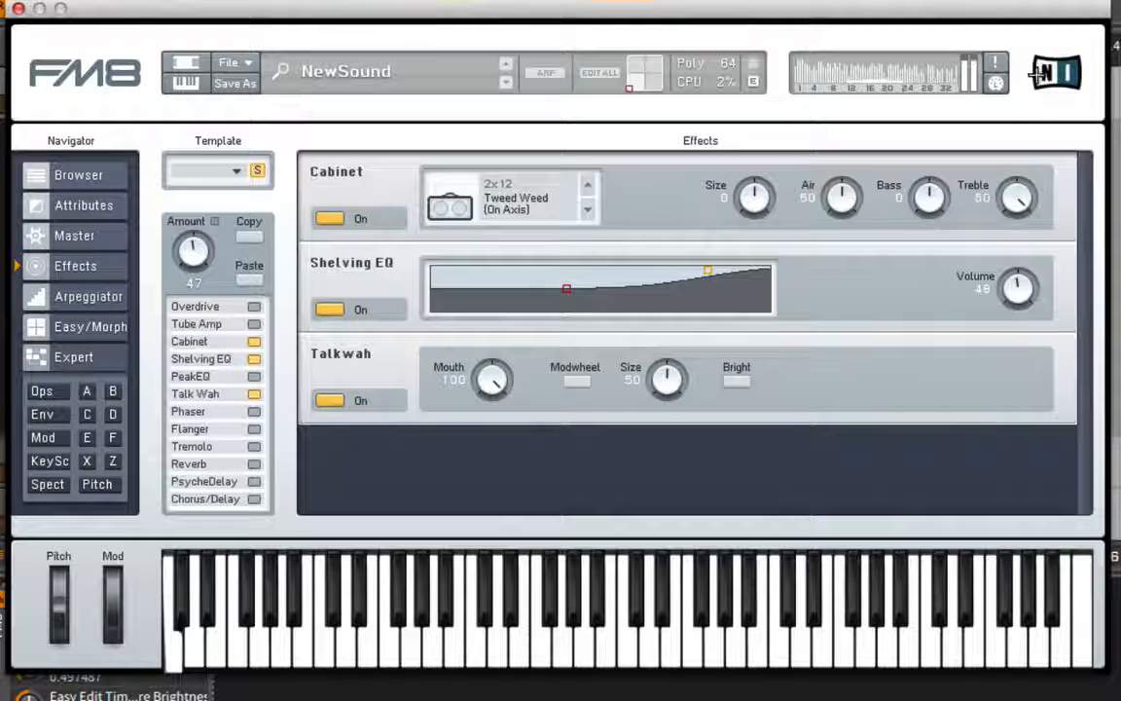
pyautogui.moveTo(760, 198); pyautogui.dragTo(780, 146)
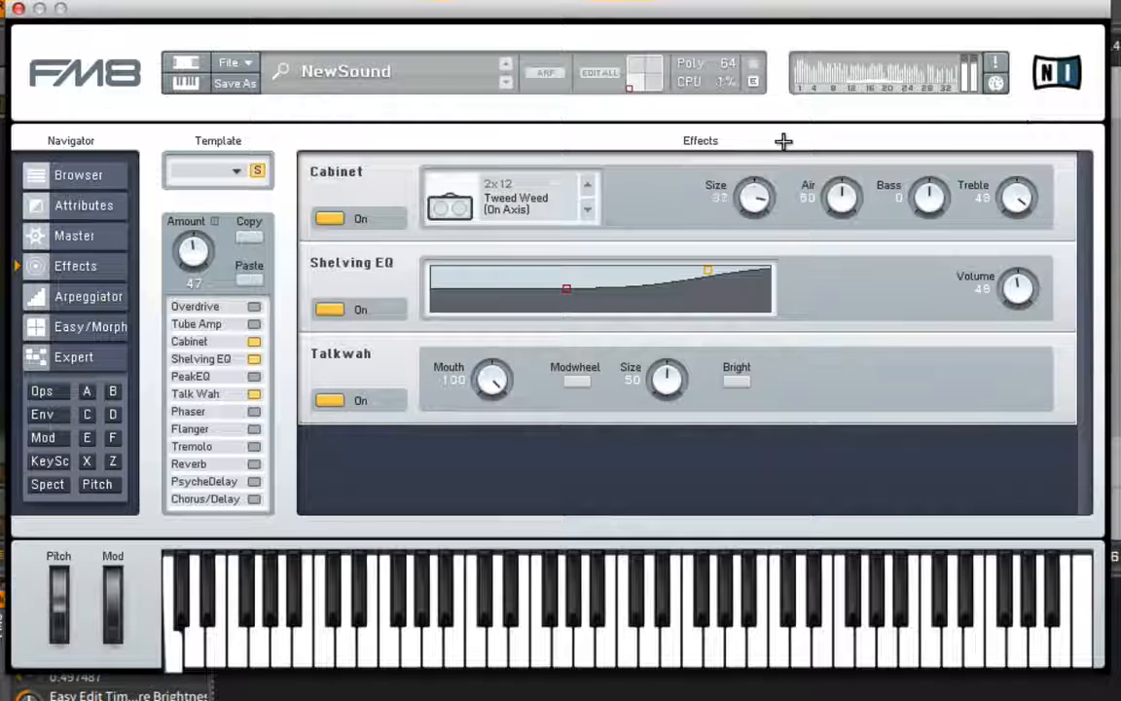
pyautogui.moveTo(858, 201); pyautogui.dragTo(871, 153)
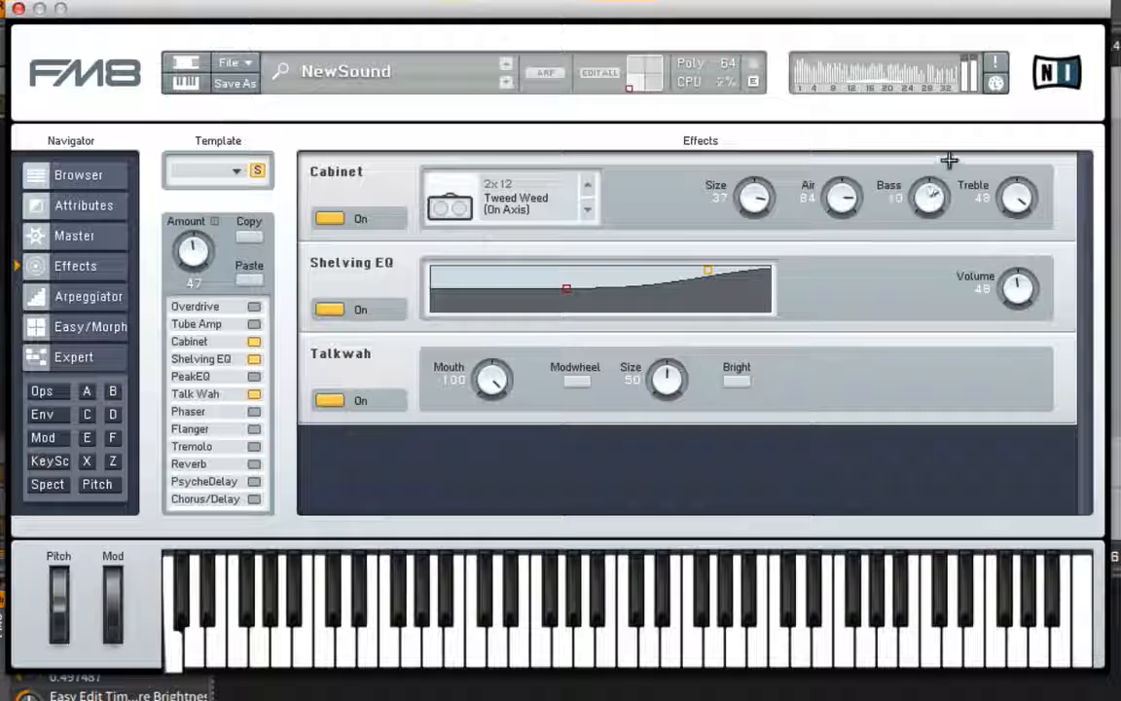
pyautogui.moveTo(934, 201); pyautogui.dragTo(945, 163)
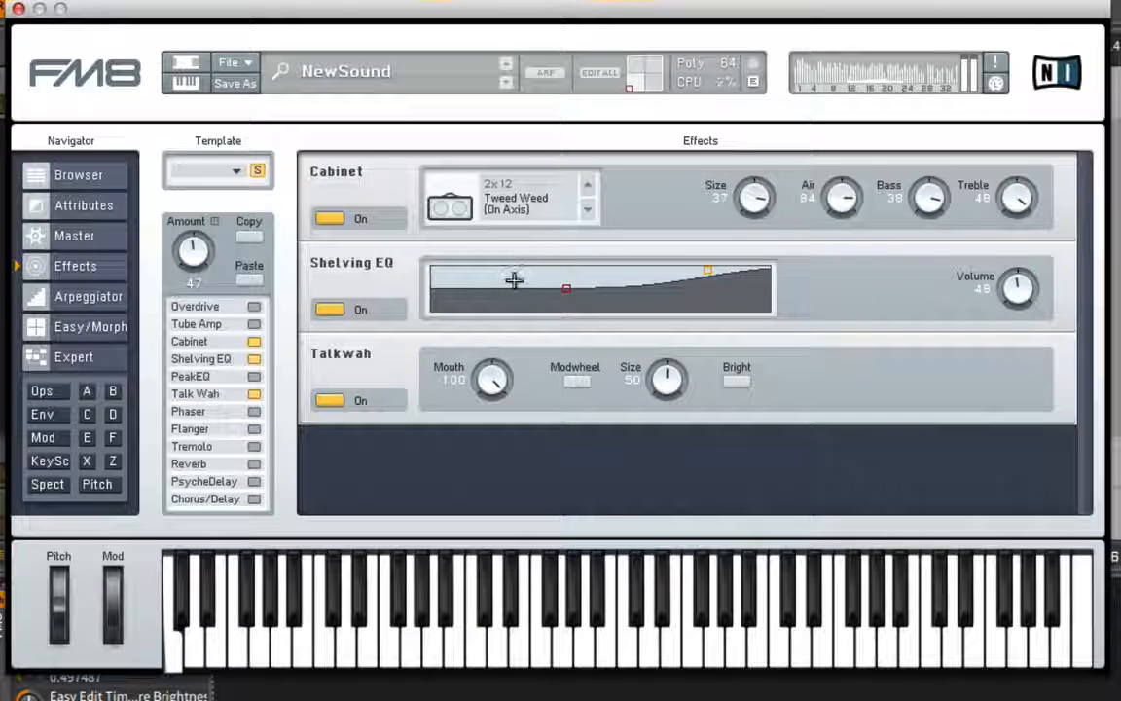
# Boost the low shelf of the Shelving EQ, lower its Volume to about 19, and set the Talkwah Mouth to 54.
pyautogui.moveTo(567, 287); pyautogui.dragTo(505, 274)
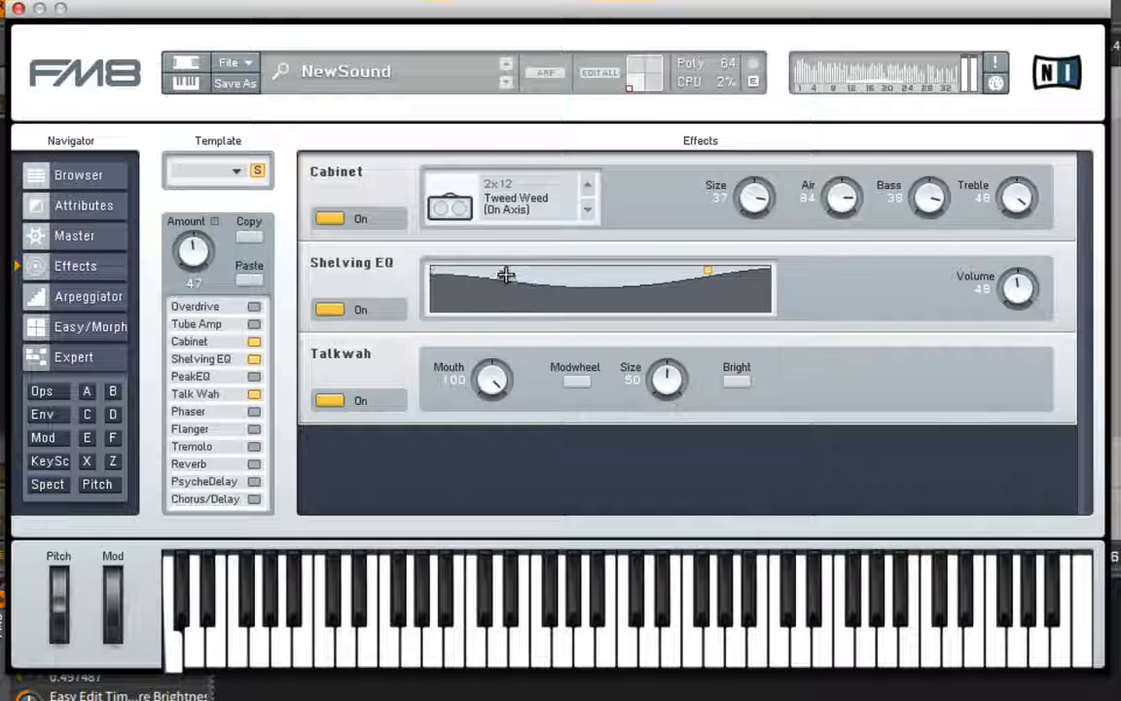
pyautogui.moveTo(1015, 283); pyautogui.dragTo(1014, 338)
pyautogui.moveTo(507, 383); pyautogui.dragTo(480, 493)
pyautogui.moveTo(492, 416); pyautogui.dragTo(397, 461)
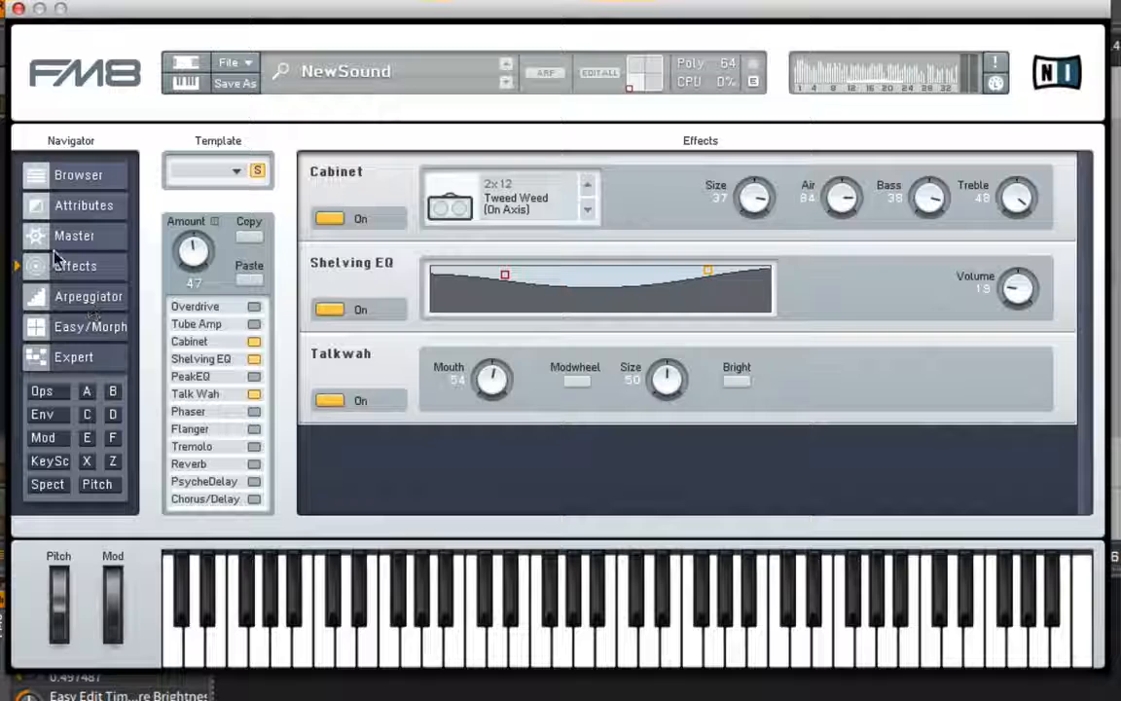
# Look over the master settings and open the overview of all operators.
pyautogui.click(83, 245)
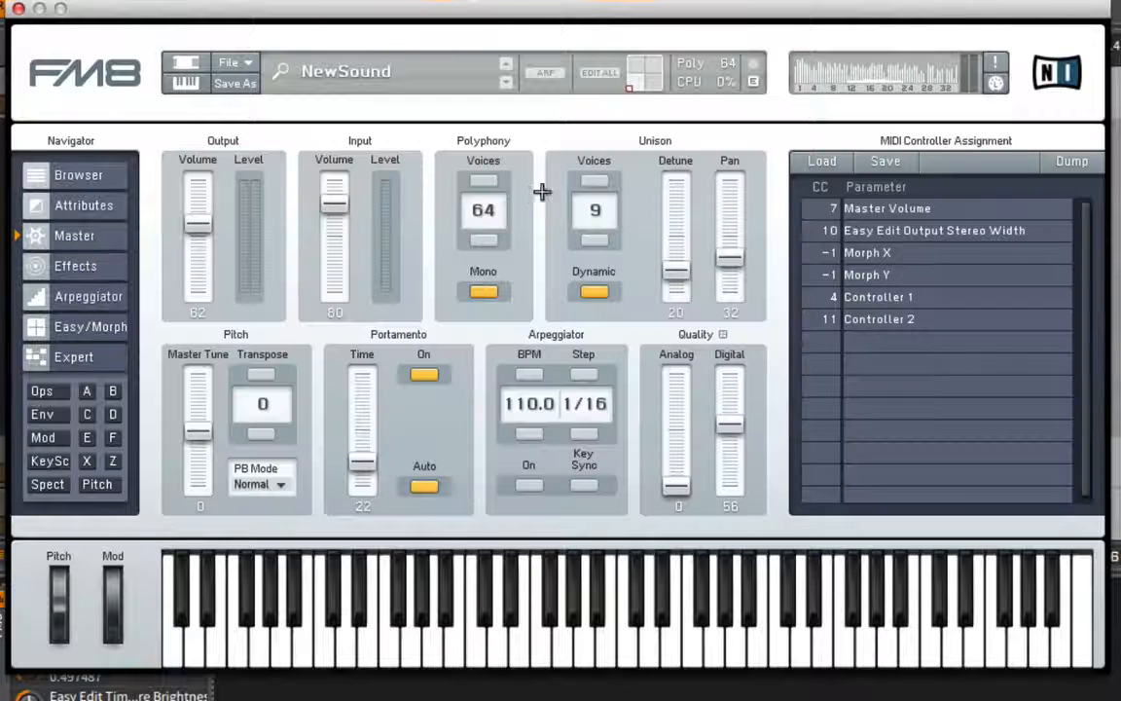
pyautogui.click(40, 390)
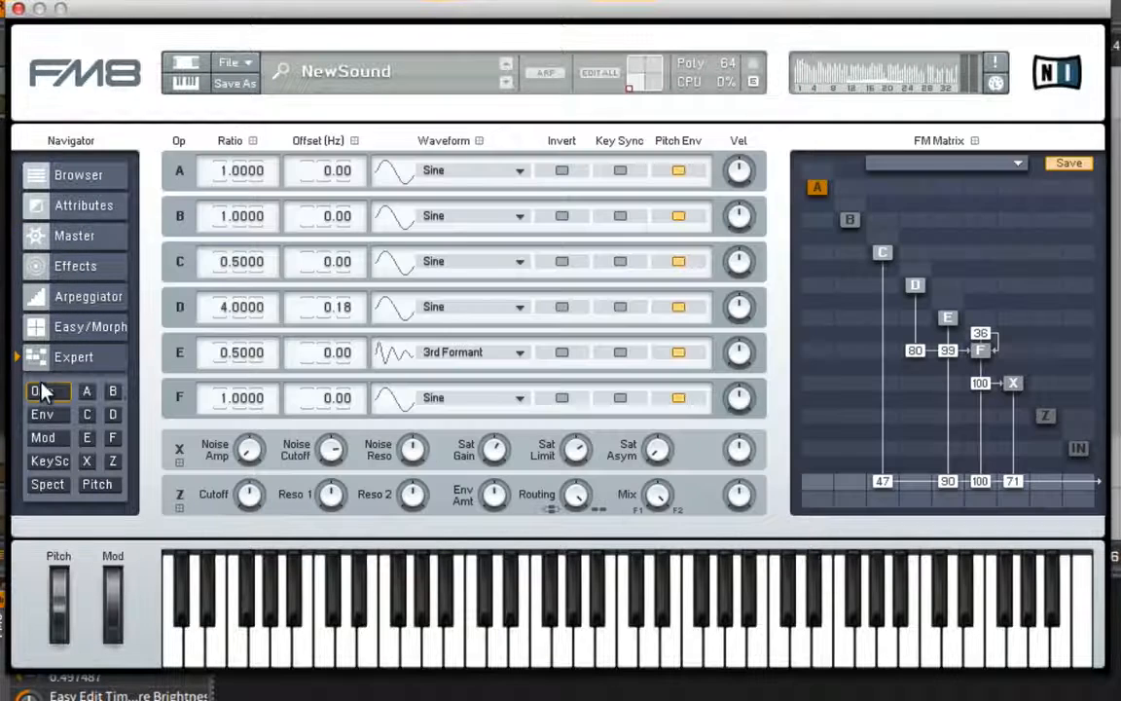